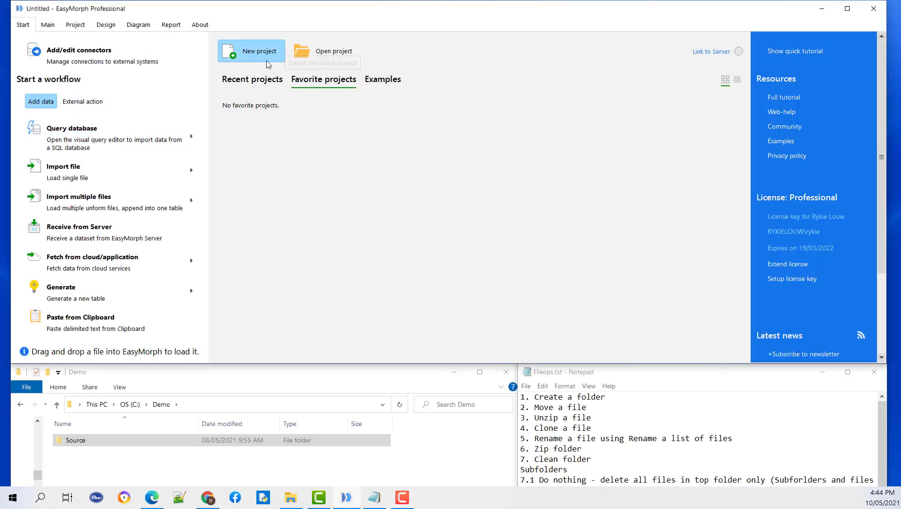
Step: Start a new project whose first step is a File command set to Create folder
click(244, 51)
click(81, 64)
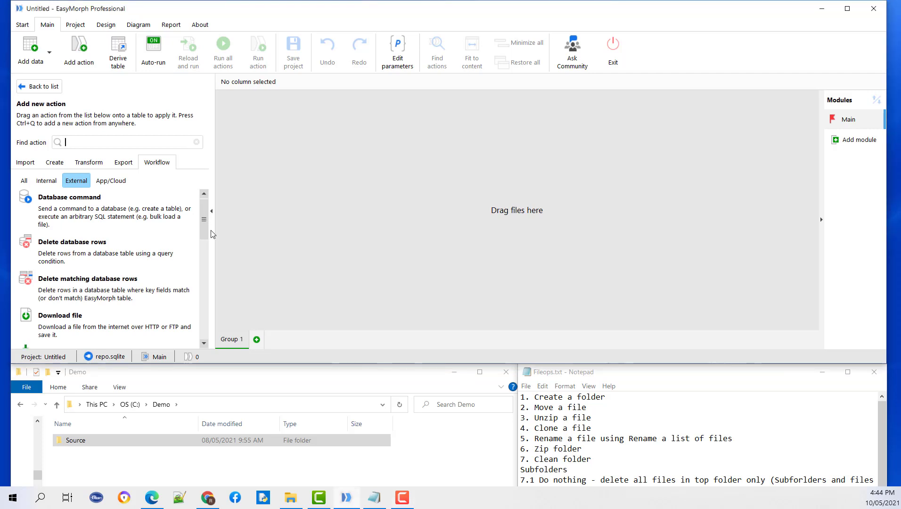
scroll(141, 319, down, 2)
drag(138, 325, 252, 196)
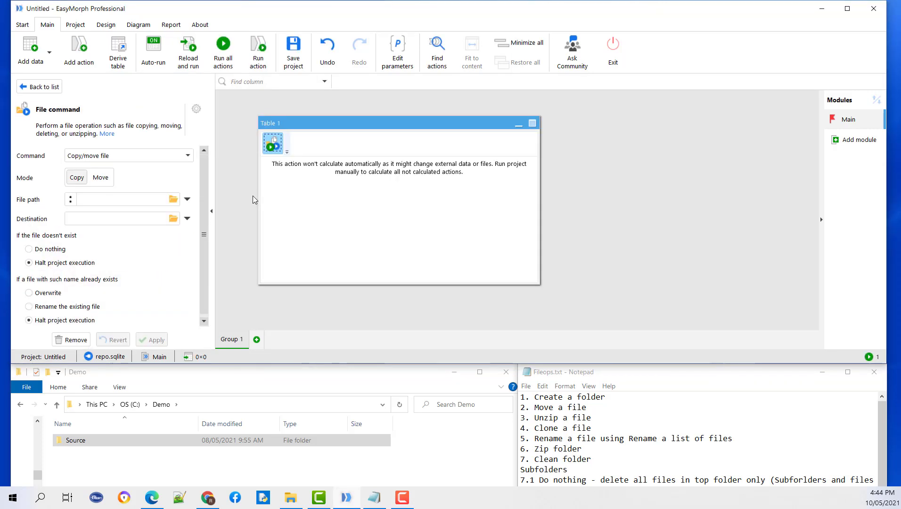
click(172, 156)
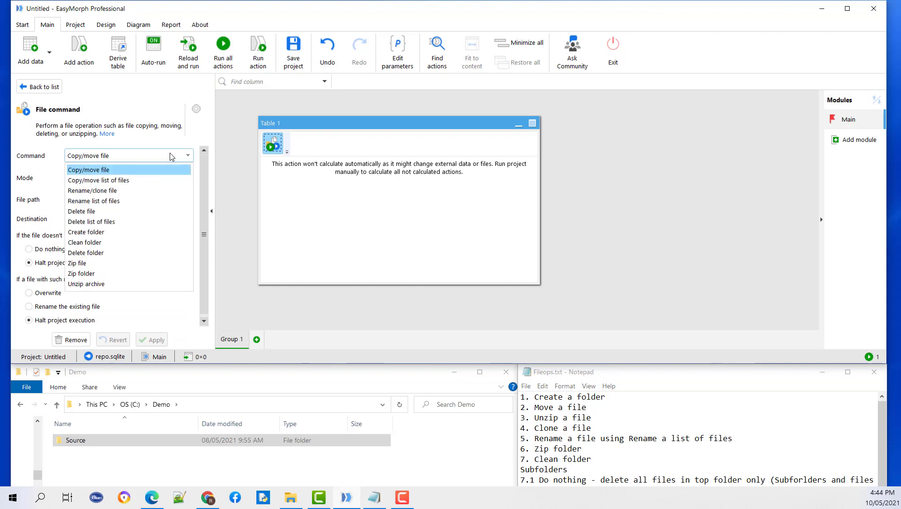
click(117, 236)
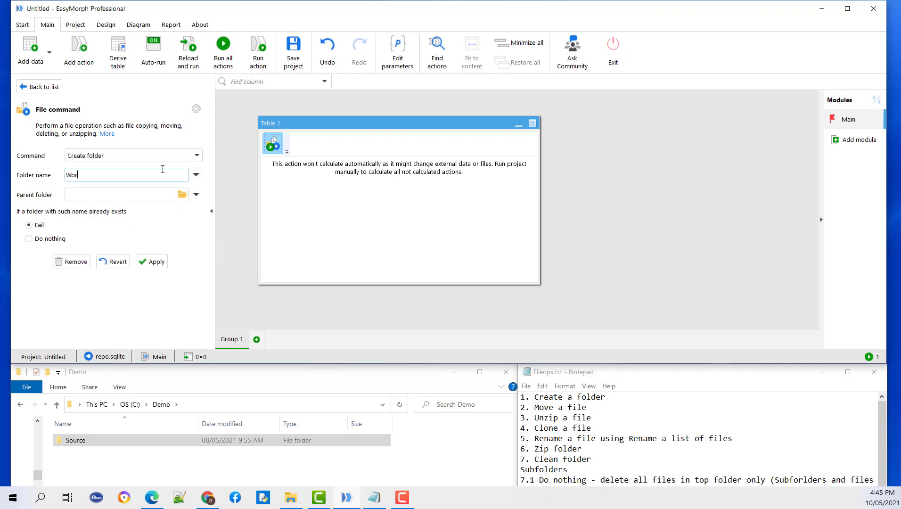
Step: Name the folder WorkingFolder under C:\Demo, do nothing if it exists, and run it
text(WorkingFolder)
click(231, 203)
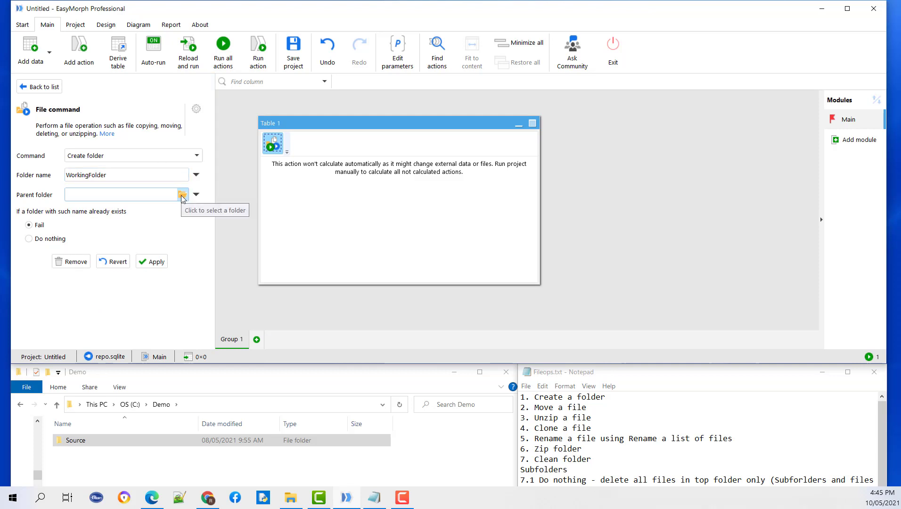
click(196, 195)
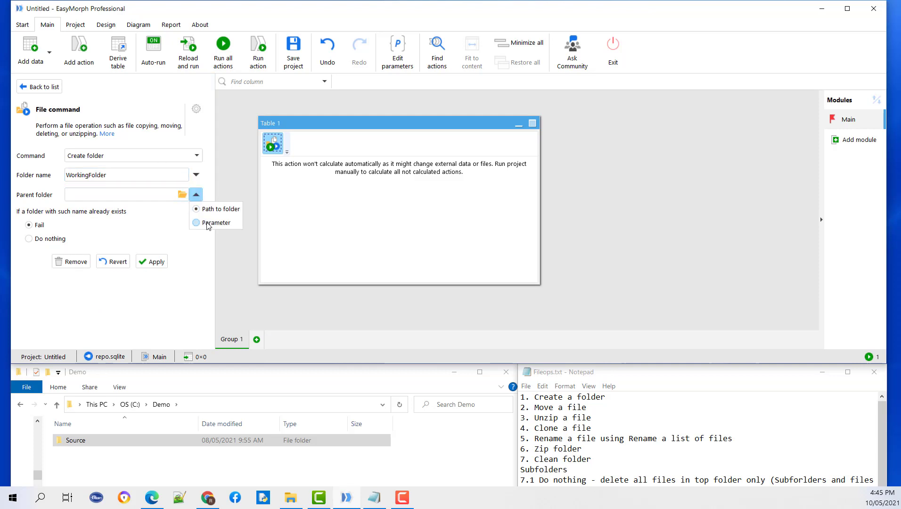
click(183, 200)
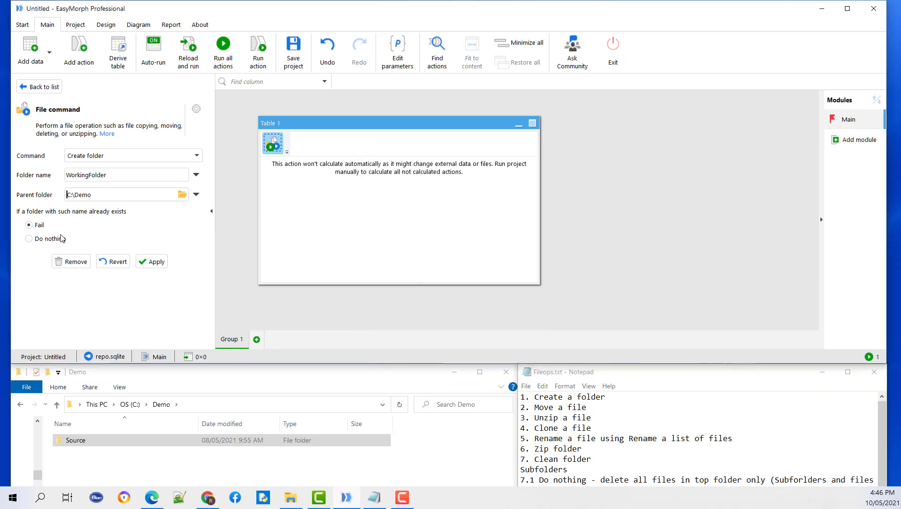
click(29, 238)
click(152, 262)
click(258, 52)
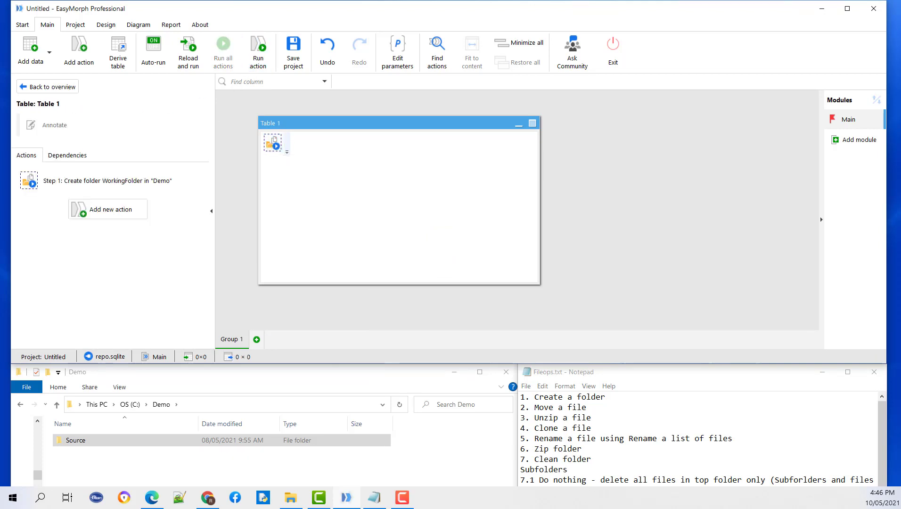
Step: Add another File command step and set its mode to Move
click(78, 52)
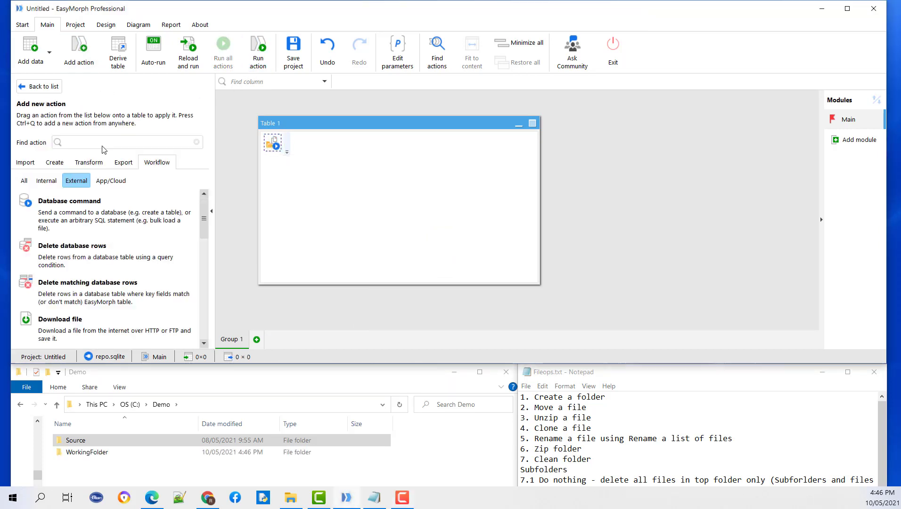
text(File co)
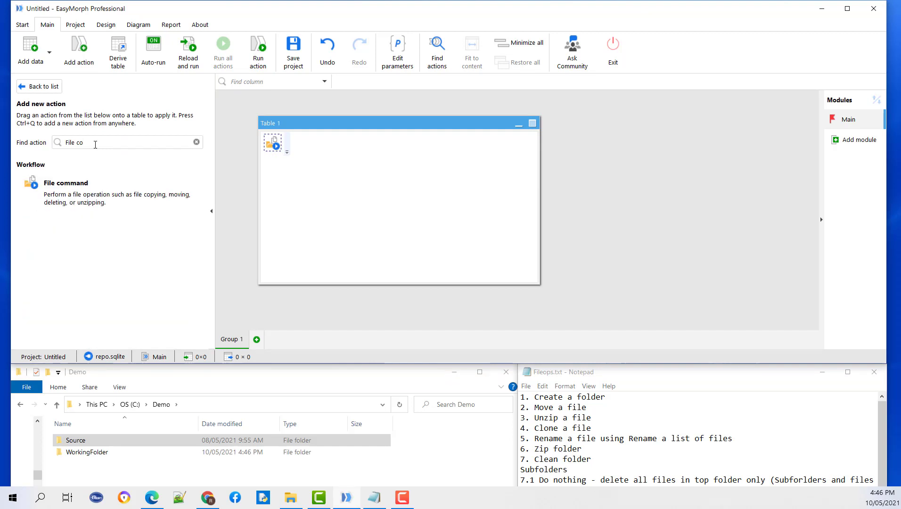
double_click(118, 188)
click(103, 179)
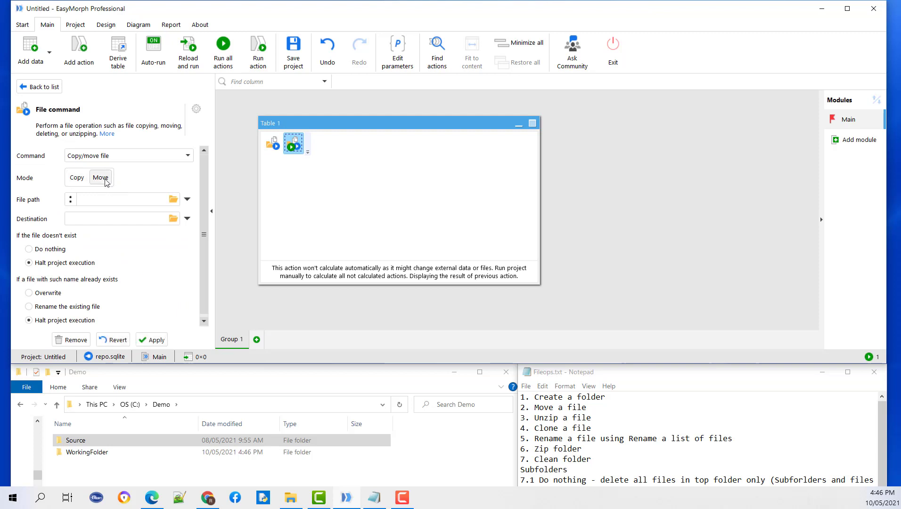
Step: Move au-50000.zip from Demo\Source into WorkingFolder, overwriting any existing file
click(174, 203)
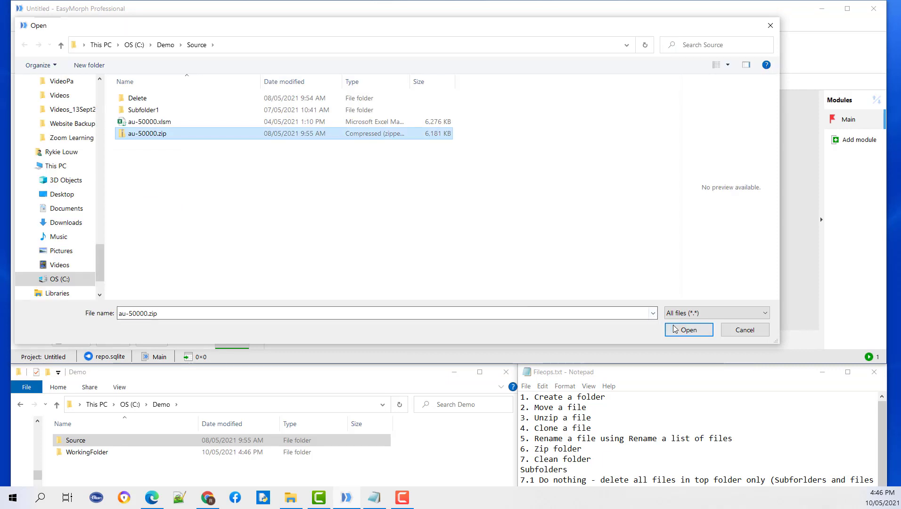
click(675, 328)
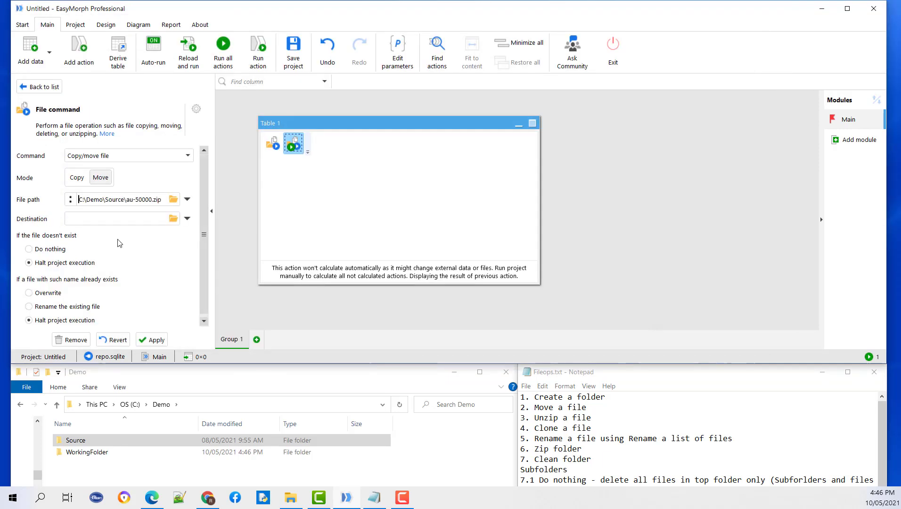
click(173, 219)
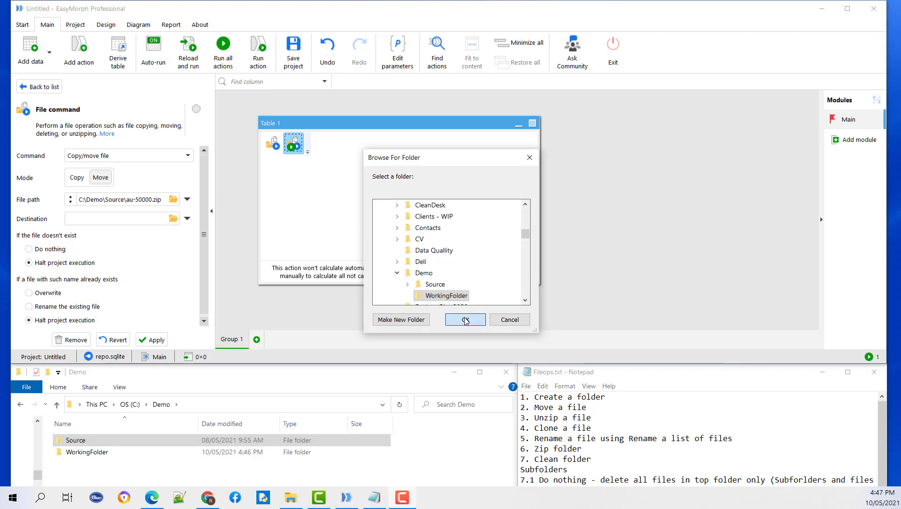
click(465, 320)
click(51, 294)
click(155, 340)
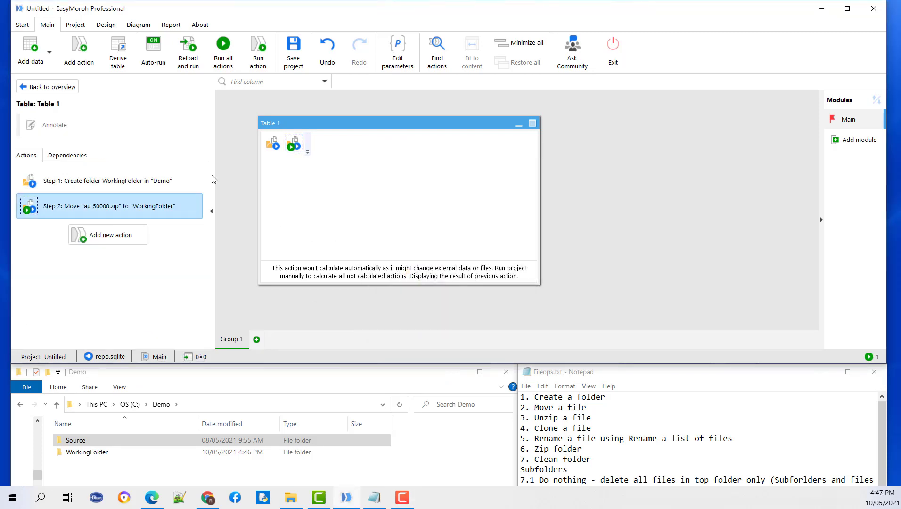
Step: Run the move step and check WorkingFolder in Explorer
click(258, 52)
double_click(101, 452)
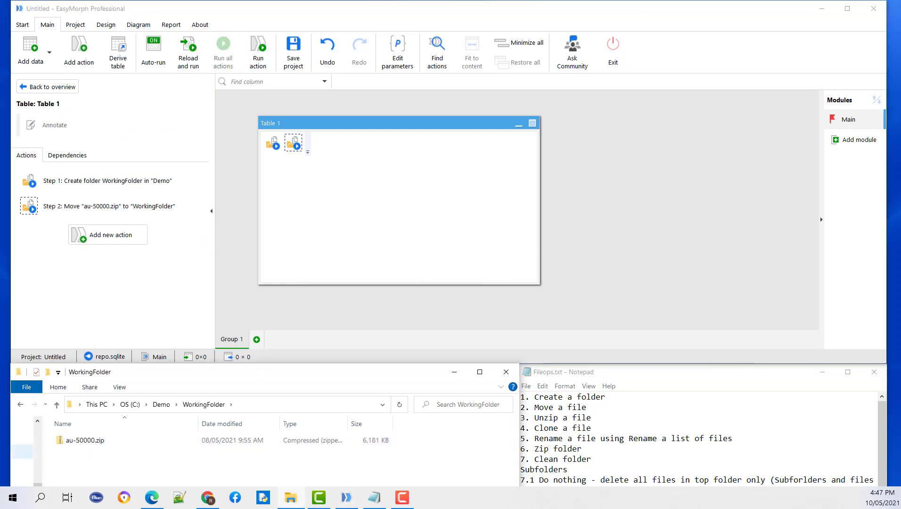
key(F10)
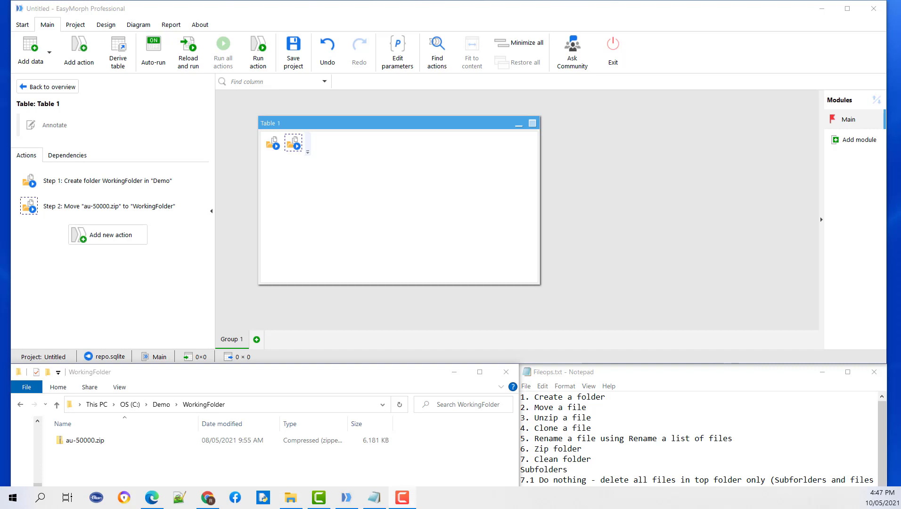
Step: Copy the move step and paste it as step 3
right_click(294, 144)
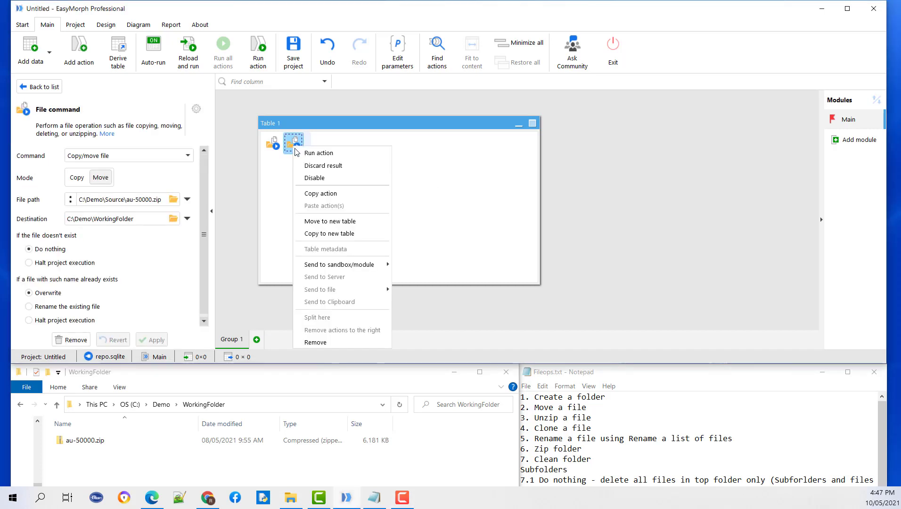
click(322, 175)
right_click(332, 120)
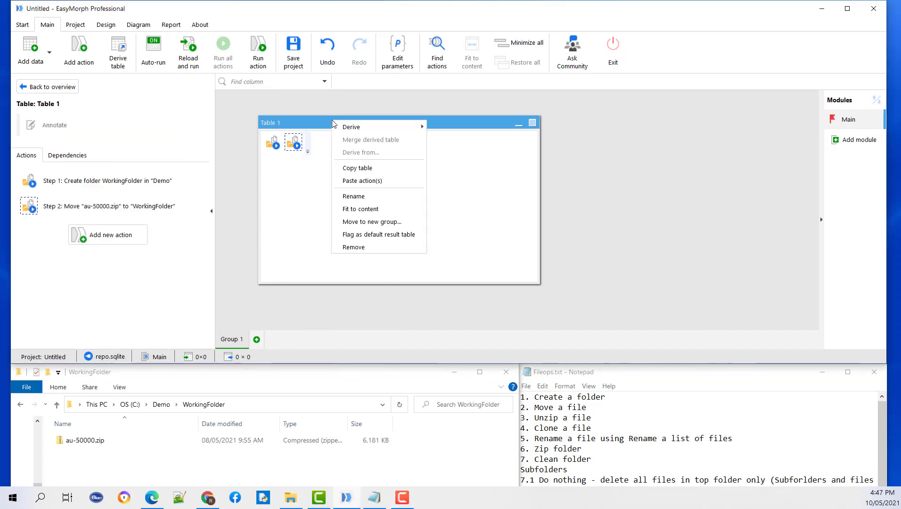
click(362, 181)
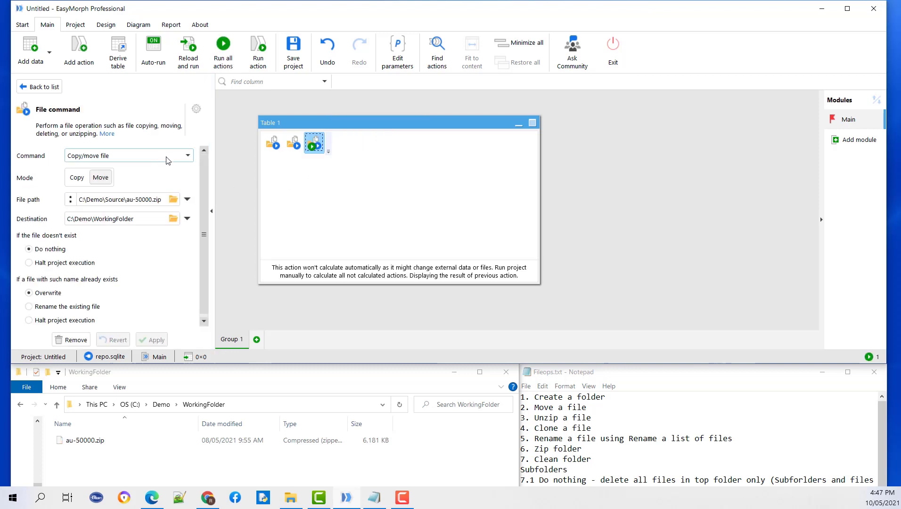
Step: Make step 3 unzip WorkingFolder\au-50000.zip into WorkingFolder
click(185, 158)
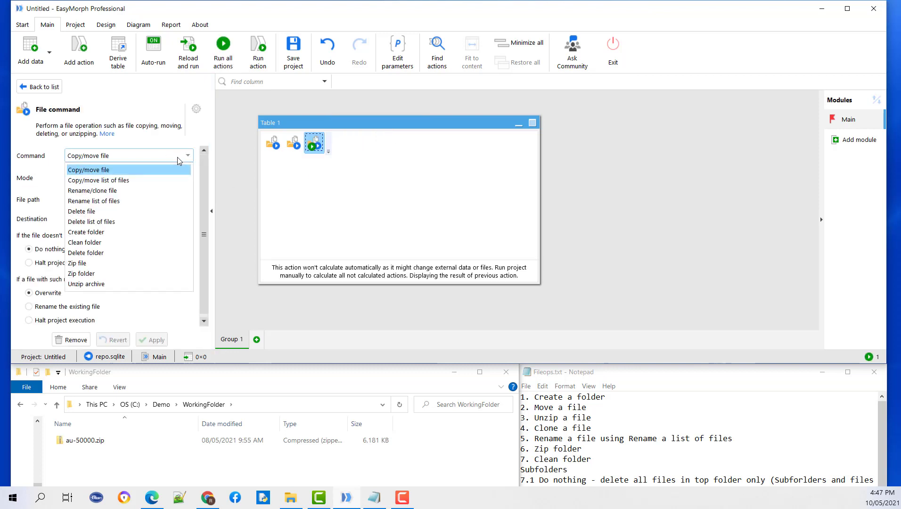
click(101, 285)
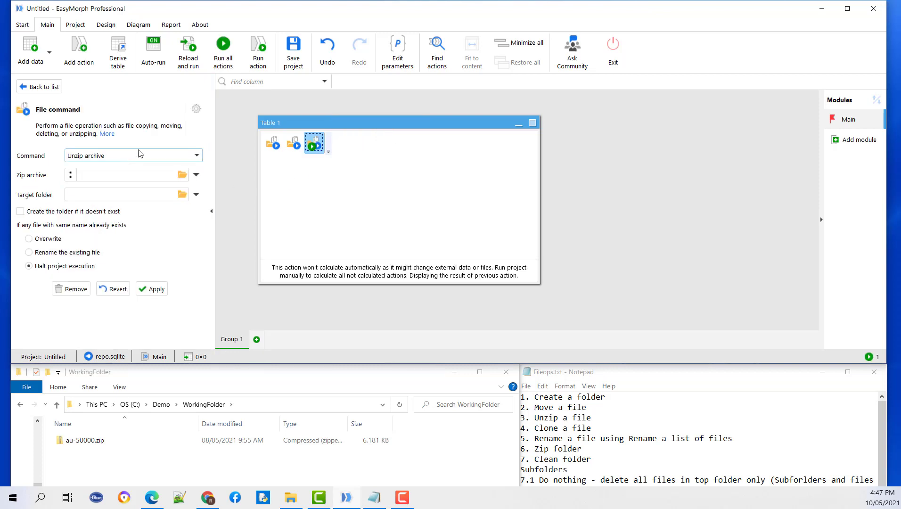
click(182, 175)
click(156, 98)
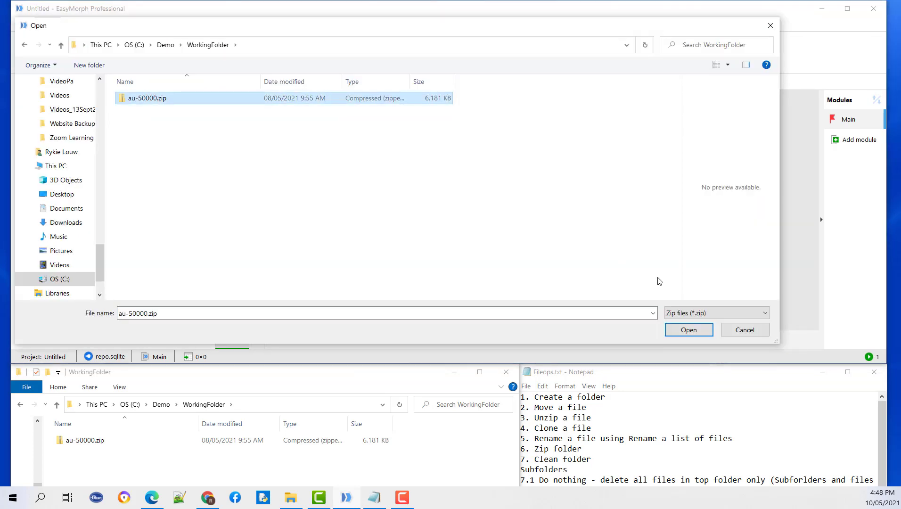
click(688, 329)
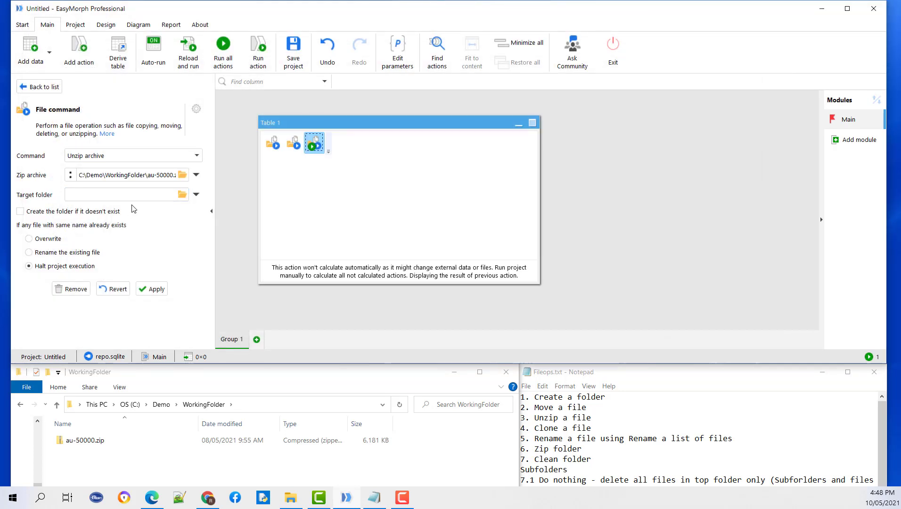
click(182, 195)
scroll(417, 285, down, 1)
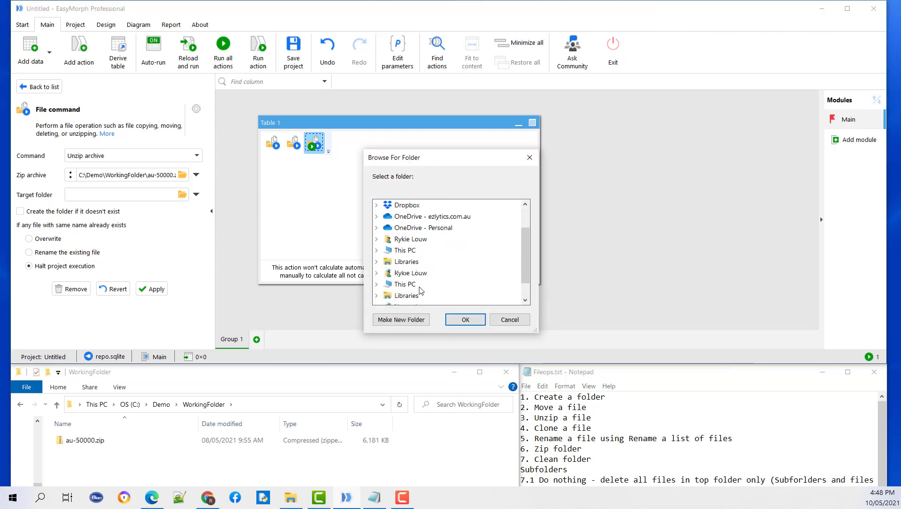
click(465, 320)
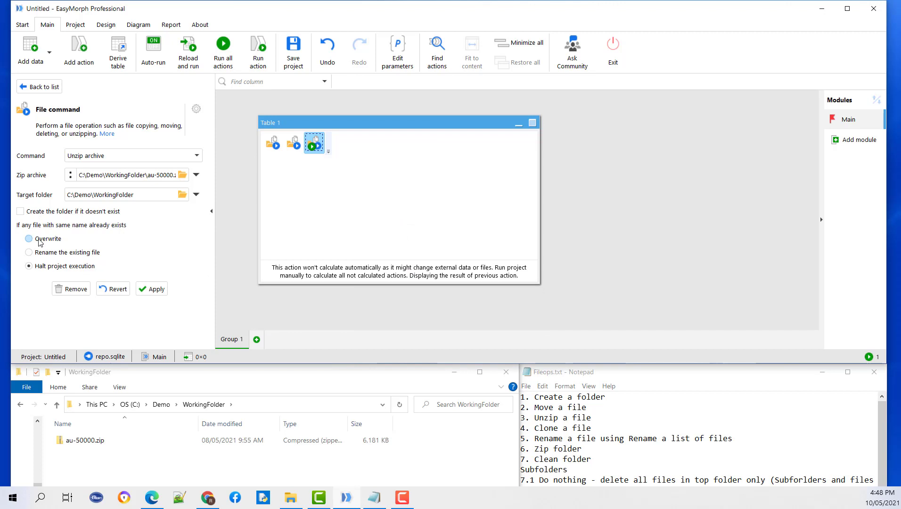
click(156, 289)
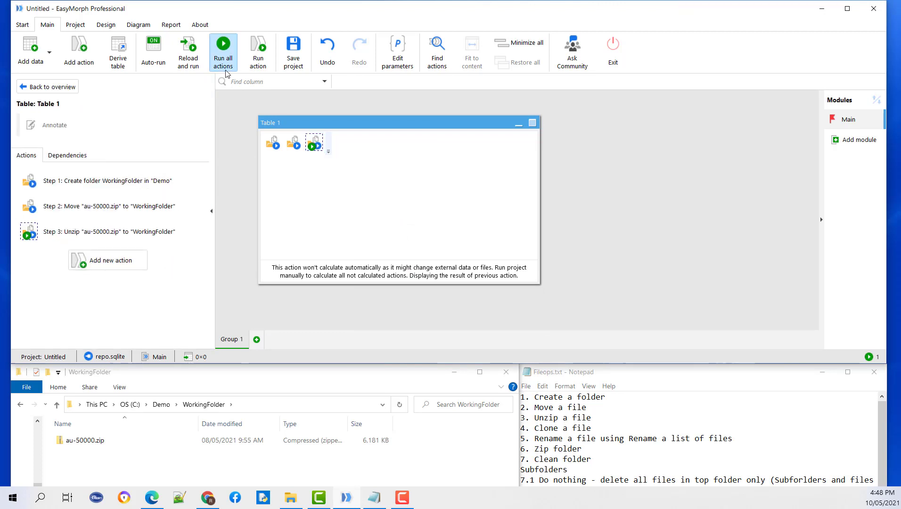
Step: Run all steps to extract au-50000.xlsm, then paste another copy as step 4
click(261, 56)
click(314, 142)
click(345, 121)
right_click(345, 122)
click(372, 181)
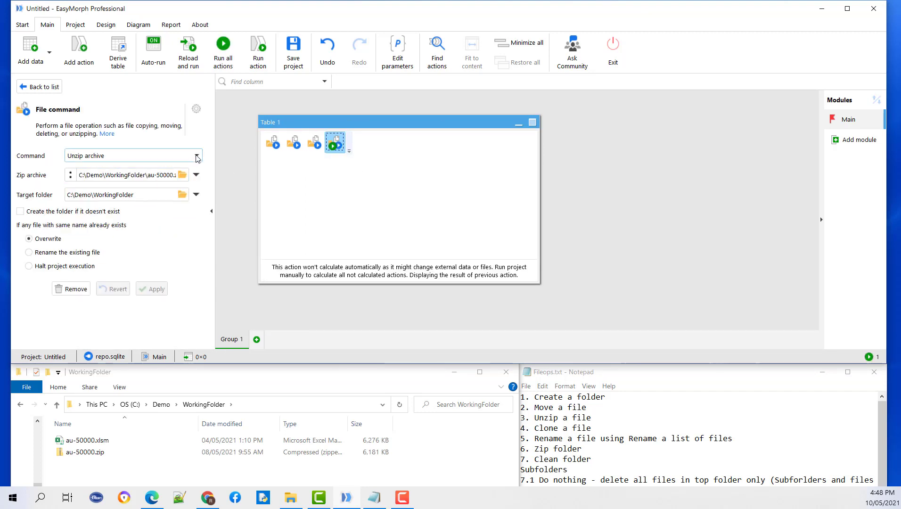
click(196, 156)
Step: Set step 4 to Rename/clone file in Clone mode with au-50000.xlsm as source
click(135, 195)
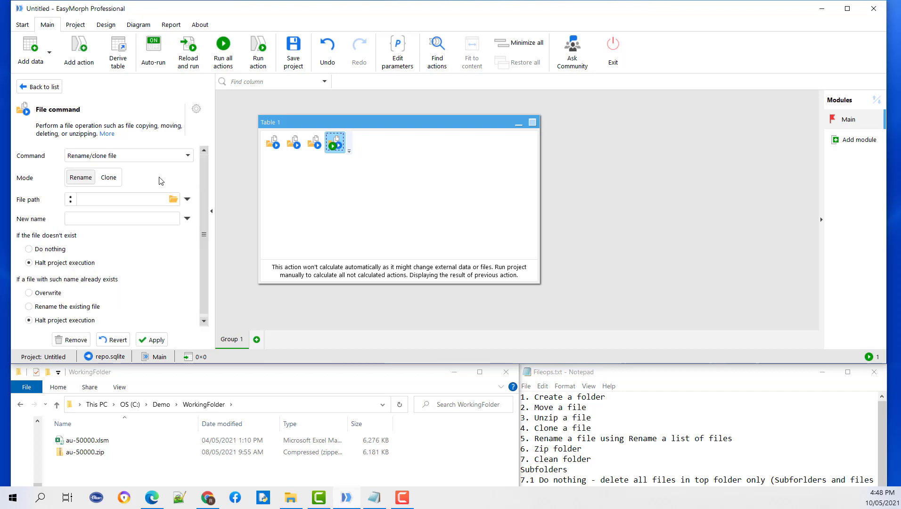
click(108, 178)
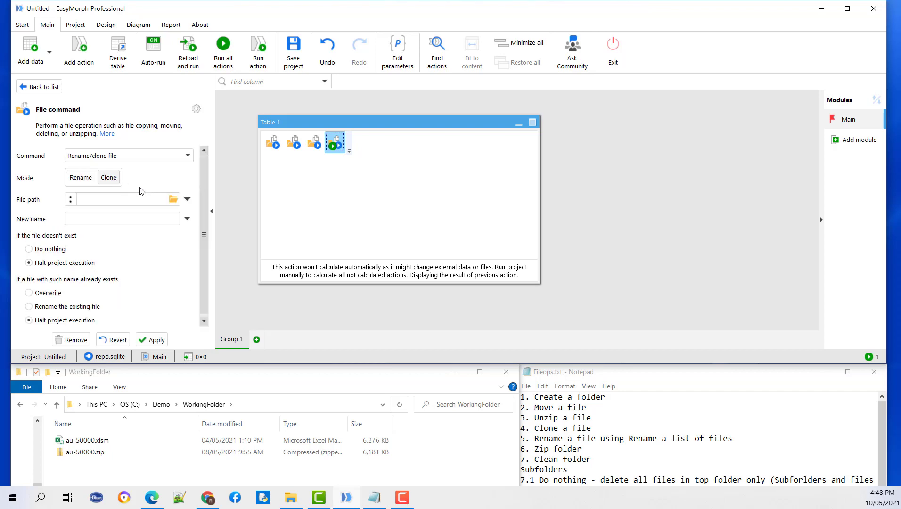
click(173, 197)
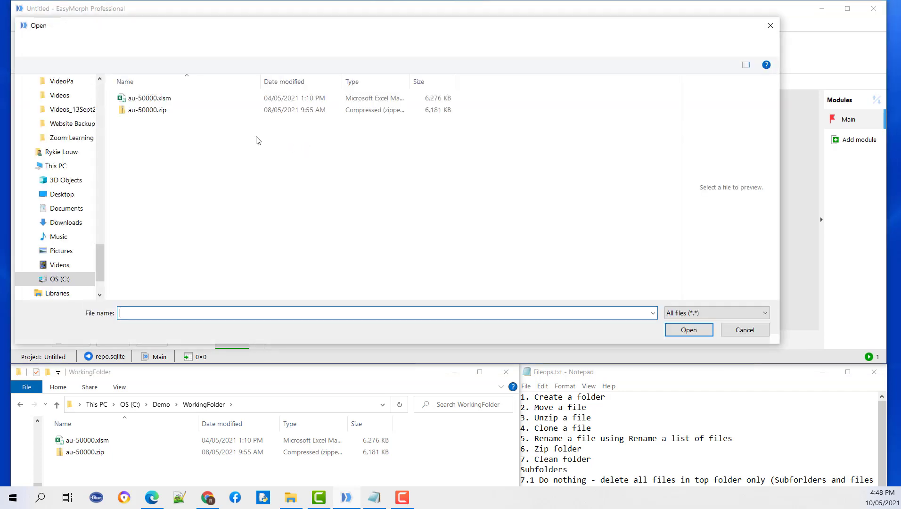
click(149, 98)
click(689, 329)
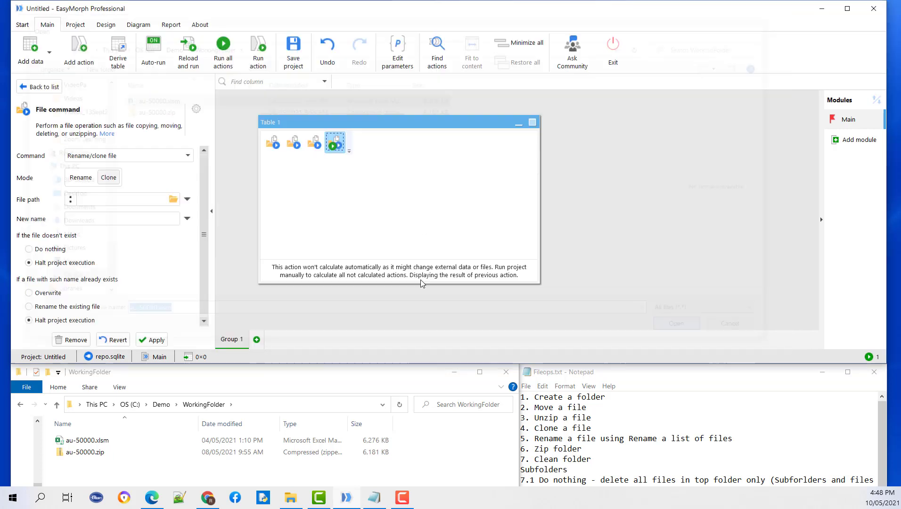
Step: Name the clone Original_au_50000.xlsm, do nothing if missing, overwrite existing, and run it
click(81, 220)
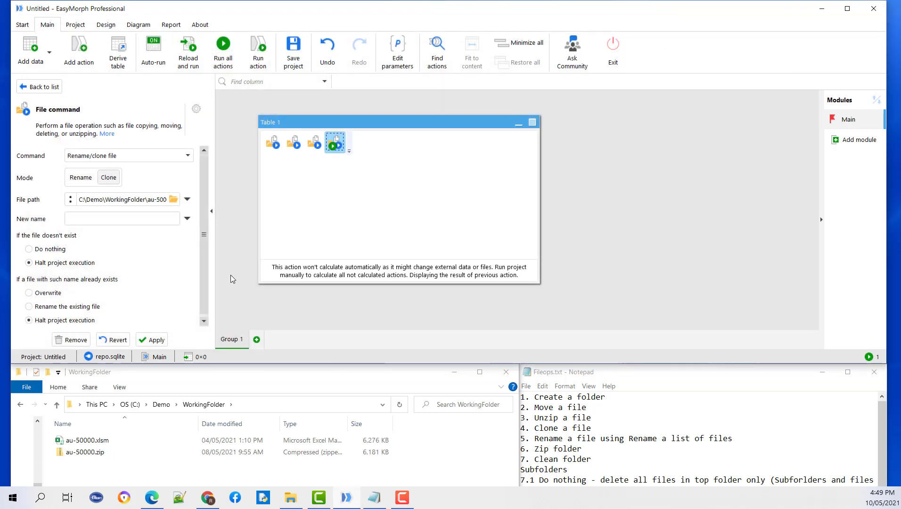
text(Original_au_50000.xlsm)
click(45, 247)
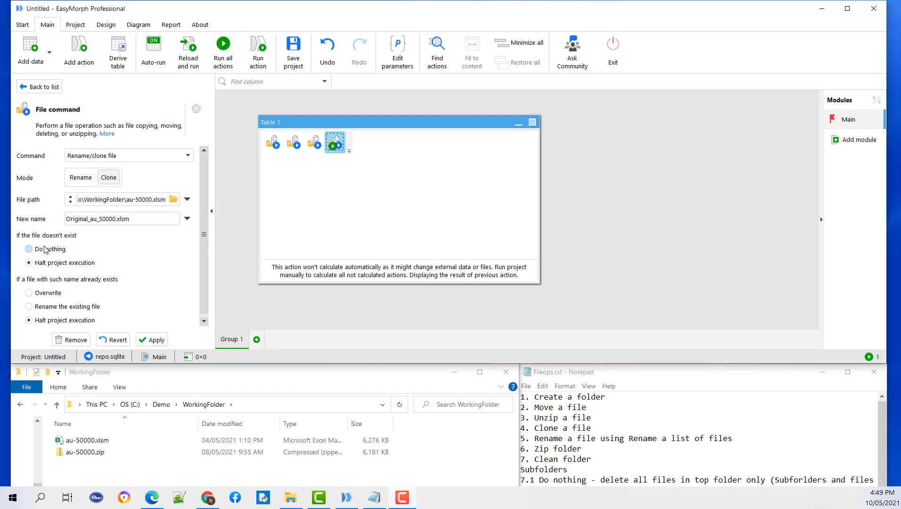
click(54, 294)
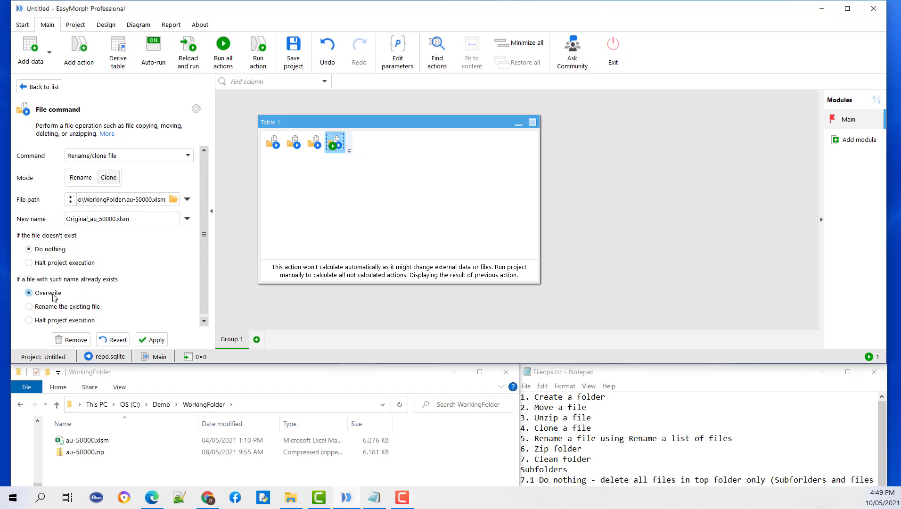
click(158, 344)
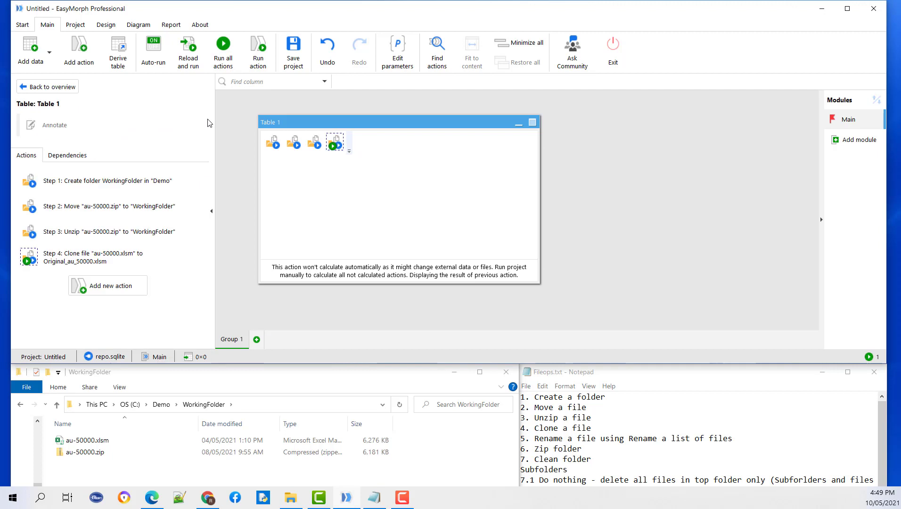
click(258, 54)
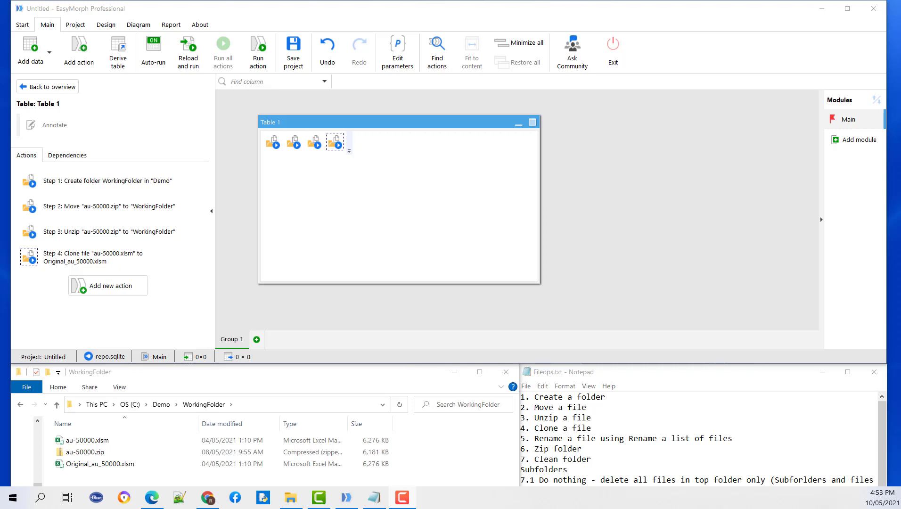
key(ctrl+q)
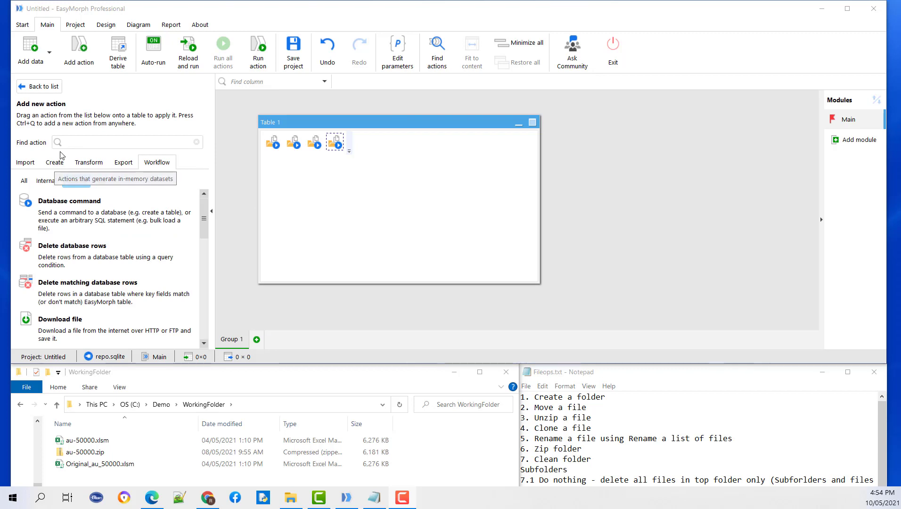
Step: Add a List of files step for C:\Demo\WorkingFolder, run it, and widen the path column
click(81, 64)
click(80, 64)
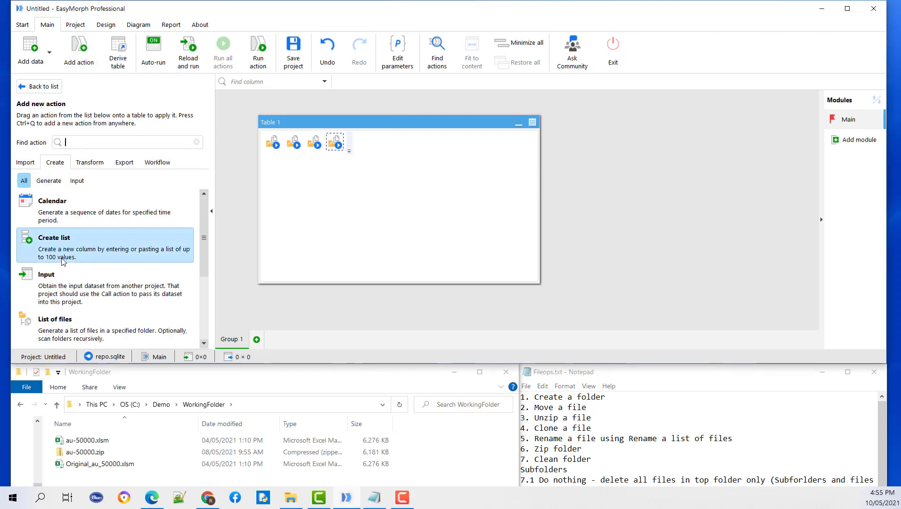
drag(59, 325, 346, 150)
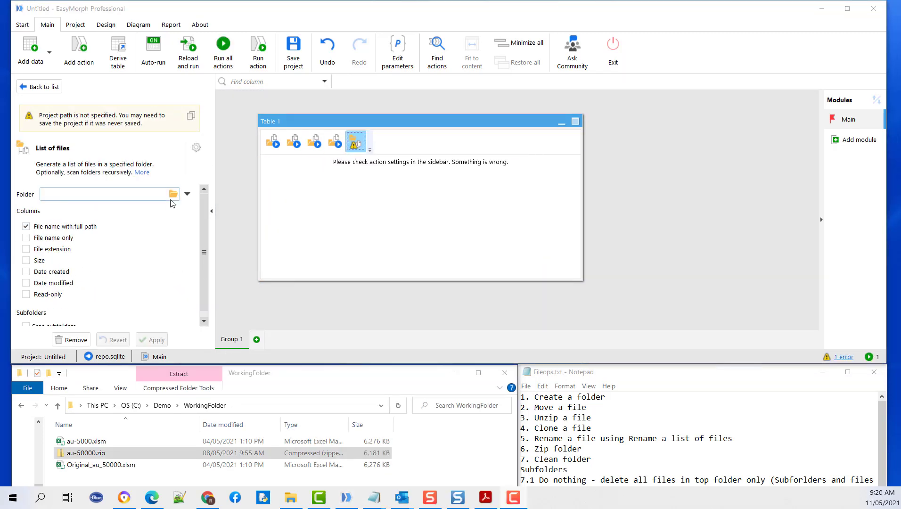
click(173, 196)
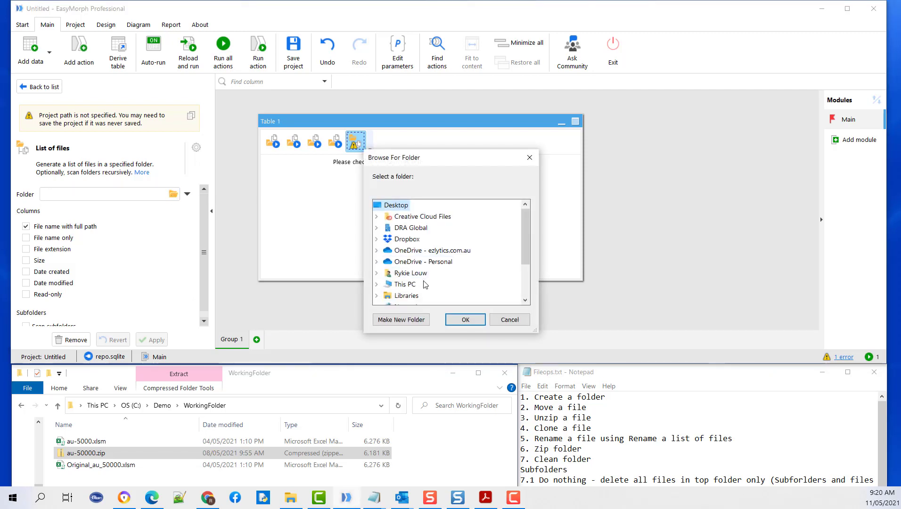
double_click(406, 284)
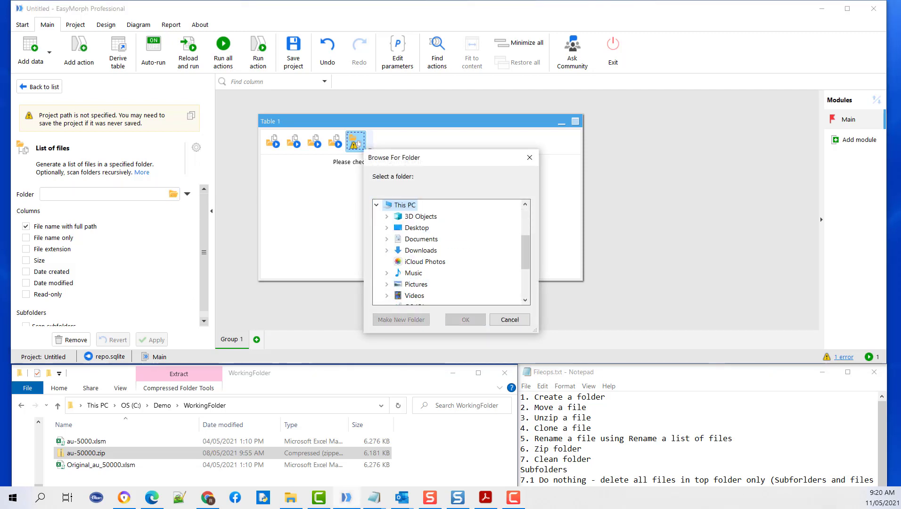
click(465, 319)
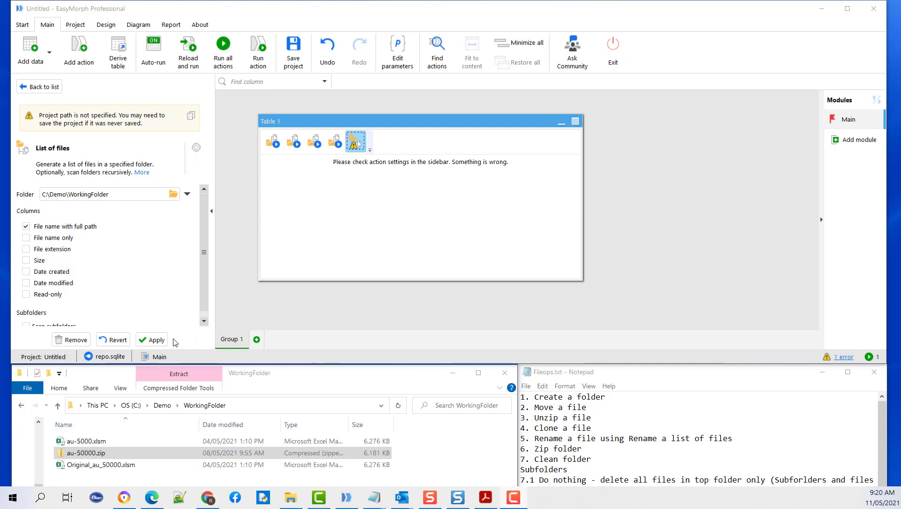
click(151, 340)
click(258, 52)
drag(305, 160, 455, 175)
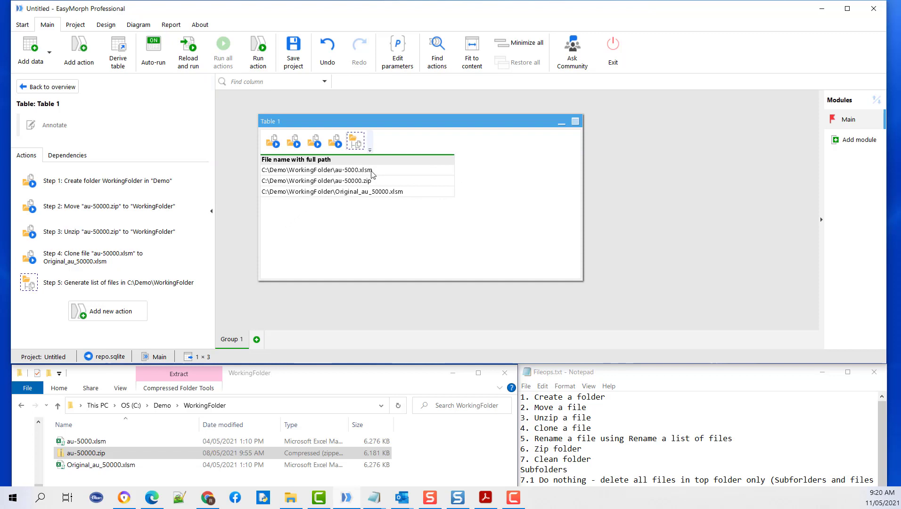
Step: Filter Table 1 to keep only the au-5000.xlsm path row
right_click(450, 160)
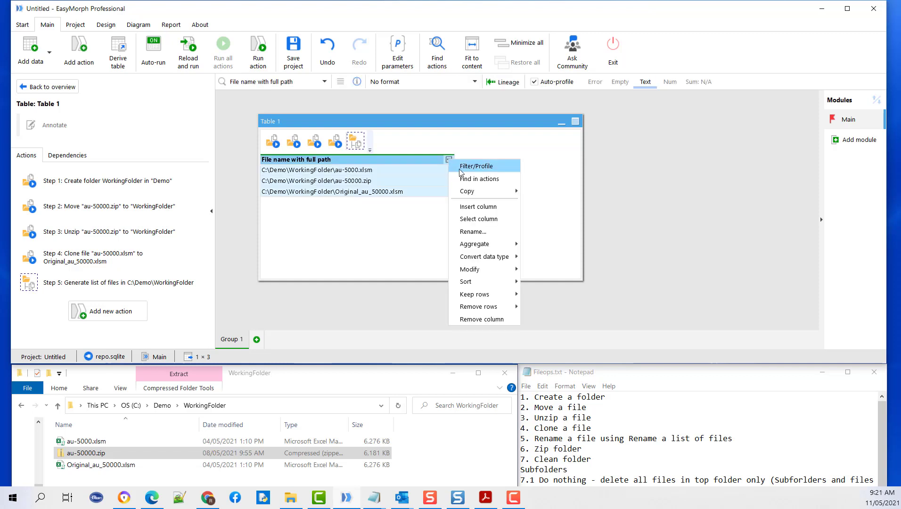
click(467, 165)
click(439, 257)
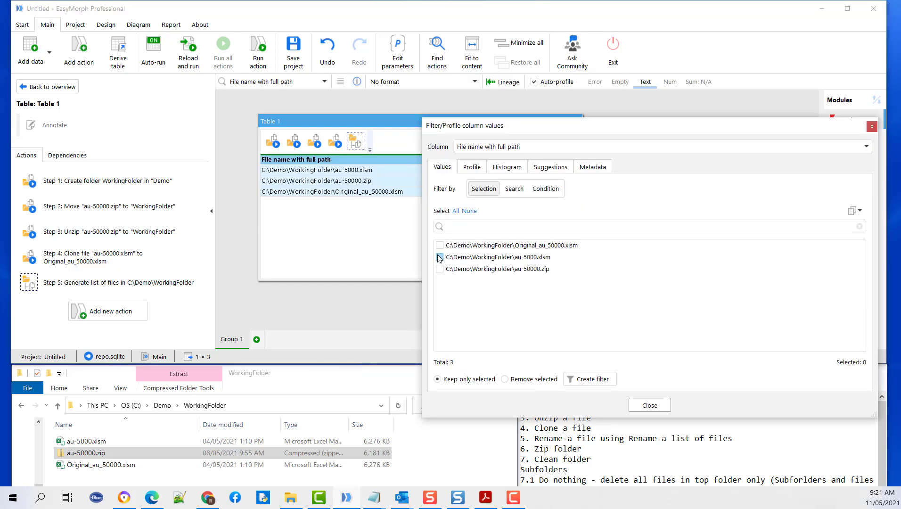
click(594, 380)
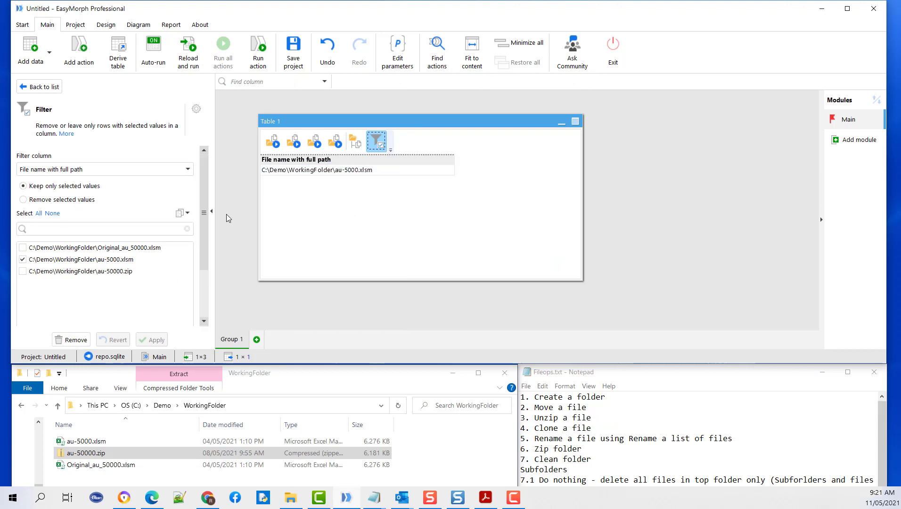
Step: Add a calculated column NewName with the value "au-5000.xlsx"
click(72, 63)
text(Calc)
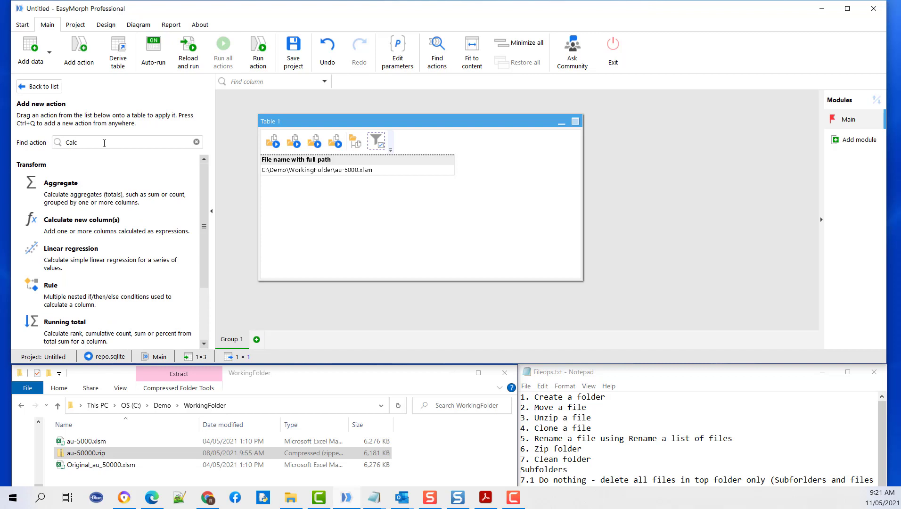
double_click(75, 221)
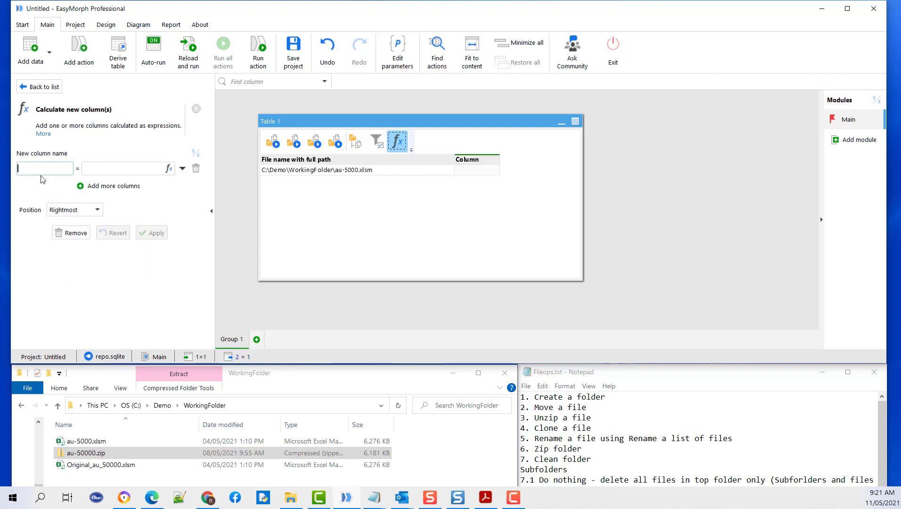
text(NewName)
key(Tab)
text("au-5000.xlsx")
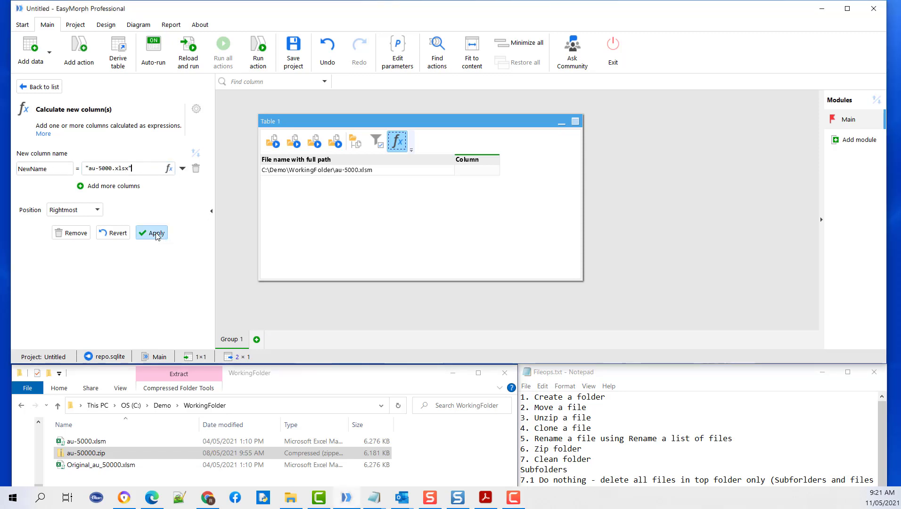
click(157, 233)
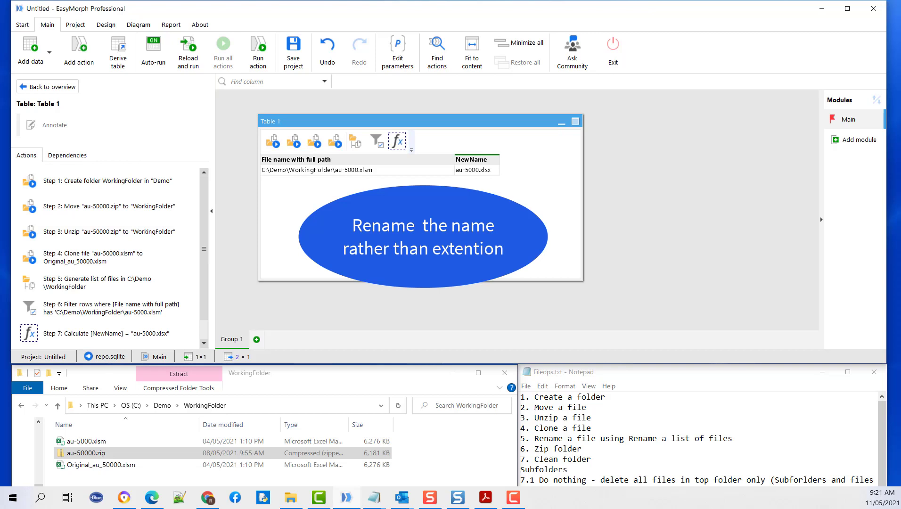
Step: Paste a copy of the clone step at the end and change it to Rename list of files
right_click(337, 145)
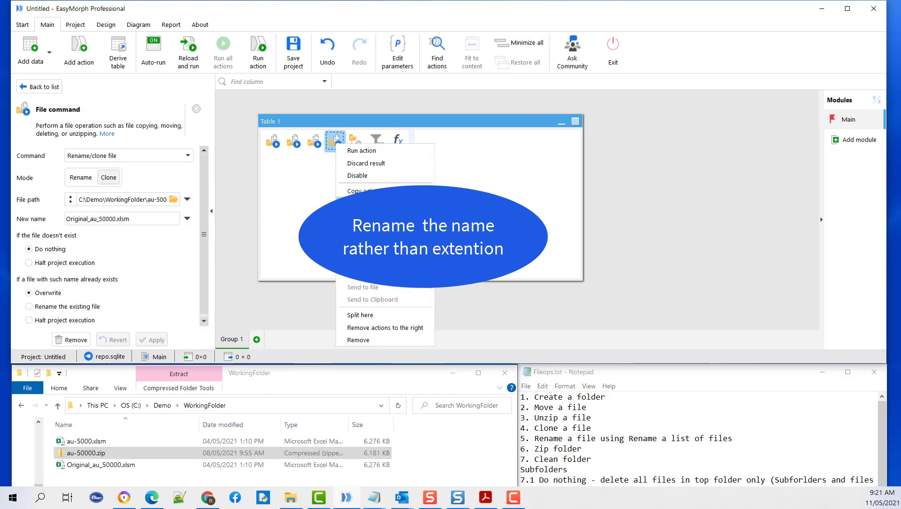
click(363, 191)
drag(429, 114, 430, 115)
right_click(435, 123)
click(460, 184)
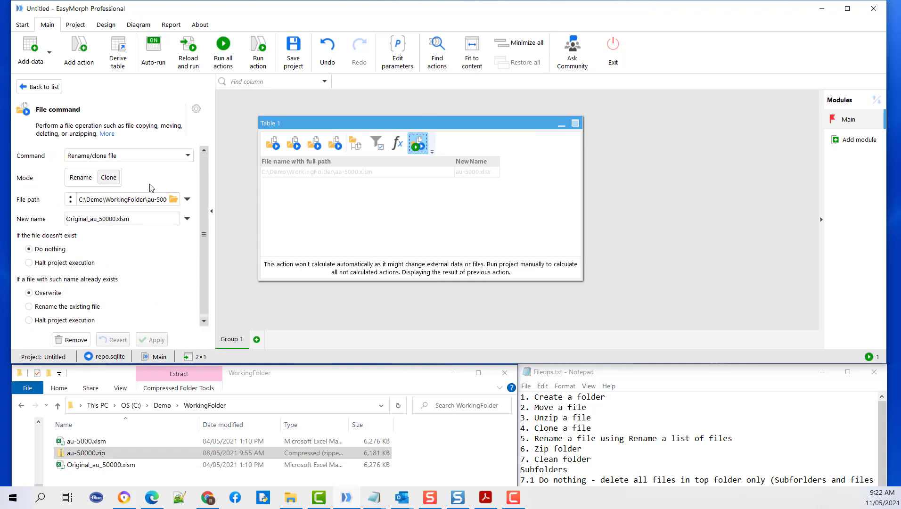
click(188, 156)
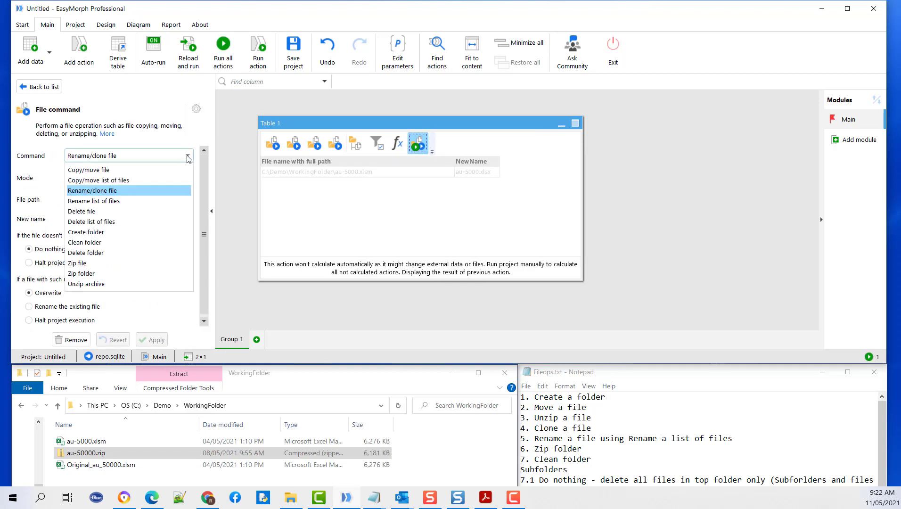
click(120, 201)
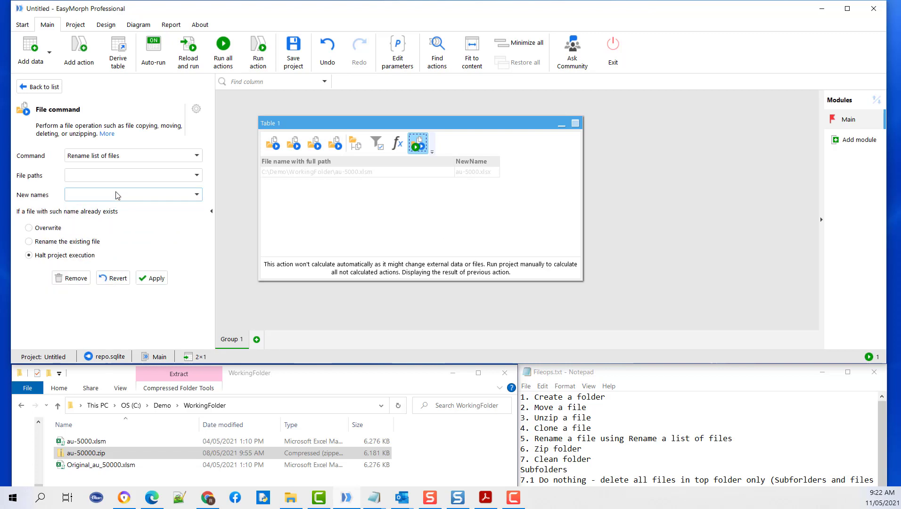
Step: Rename using the full-path column and NewName, overwriting existing files, and run it
click(197, 176)
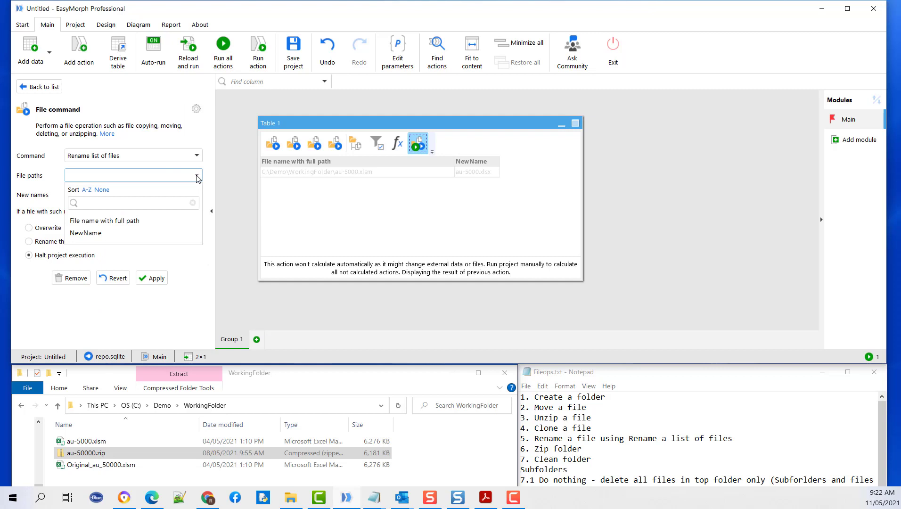
click(124, 221)
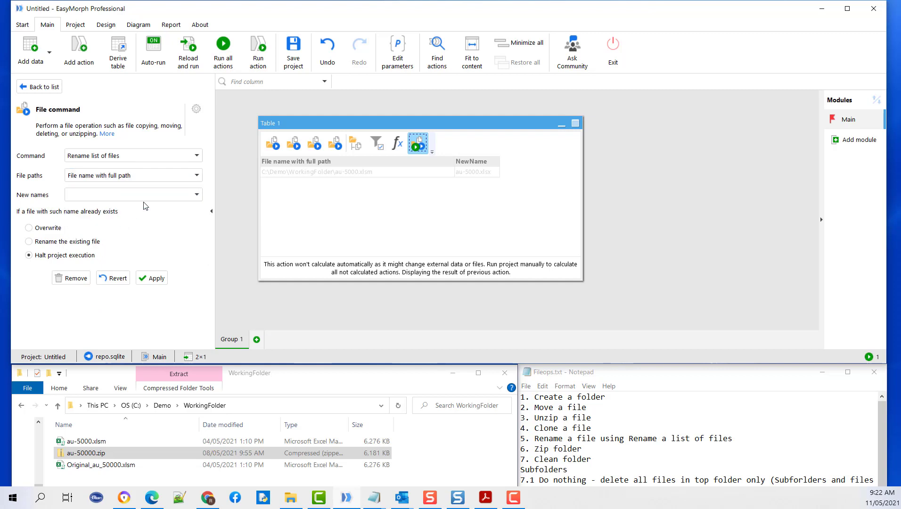
click(197, 195)
click(97, 253)
click(52, 228)
click(156, 278)
click(258, 52)
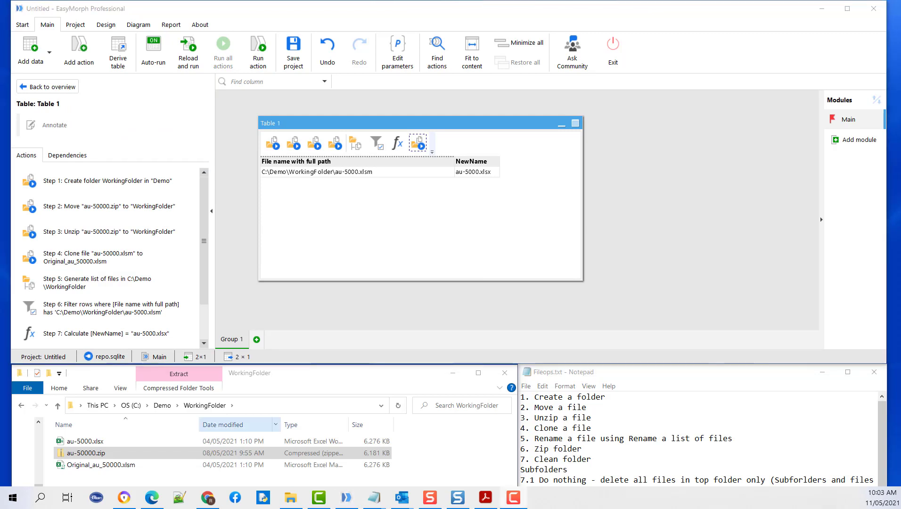
right_click(416, 144)
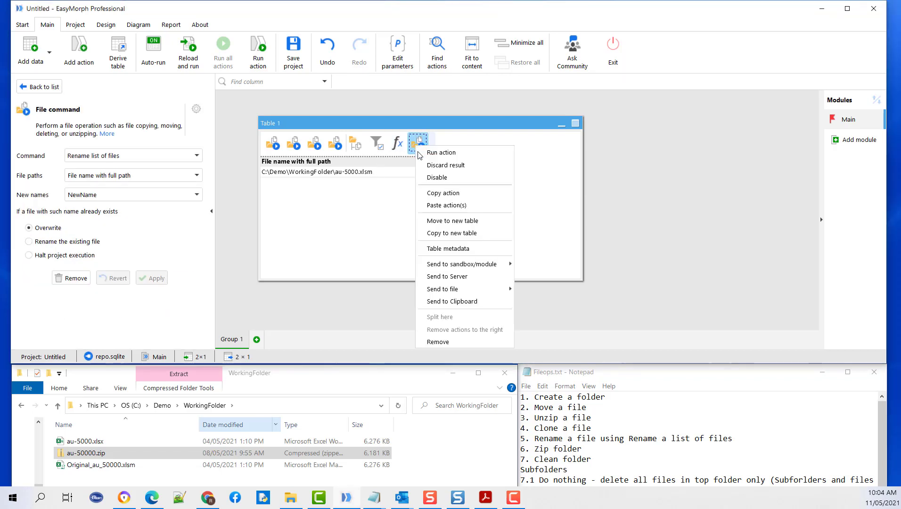
Step: Paste a copy of the rename step as a Zip folder action archiving C:\Demo\WorkingFolder to Source\Workingfolder.zip
click(439, 191)
right_click(438, 126)
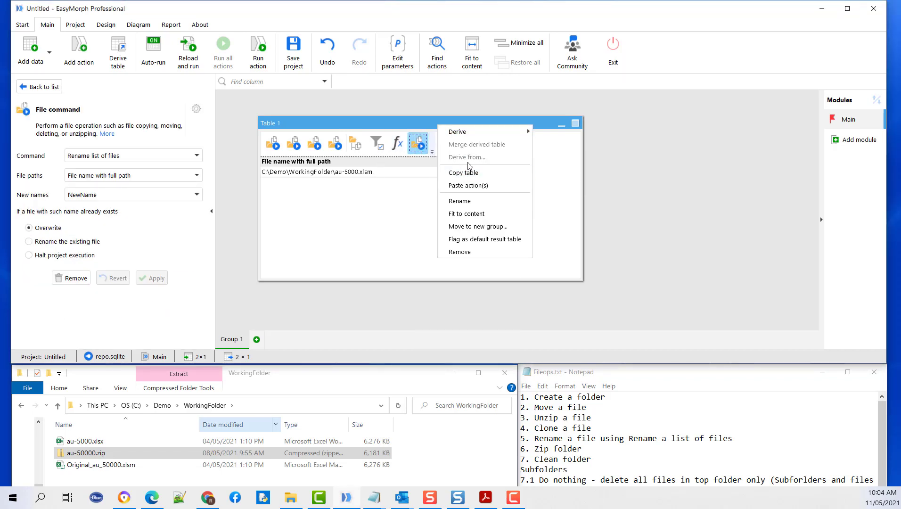
click(467, 185)
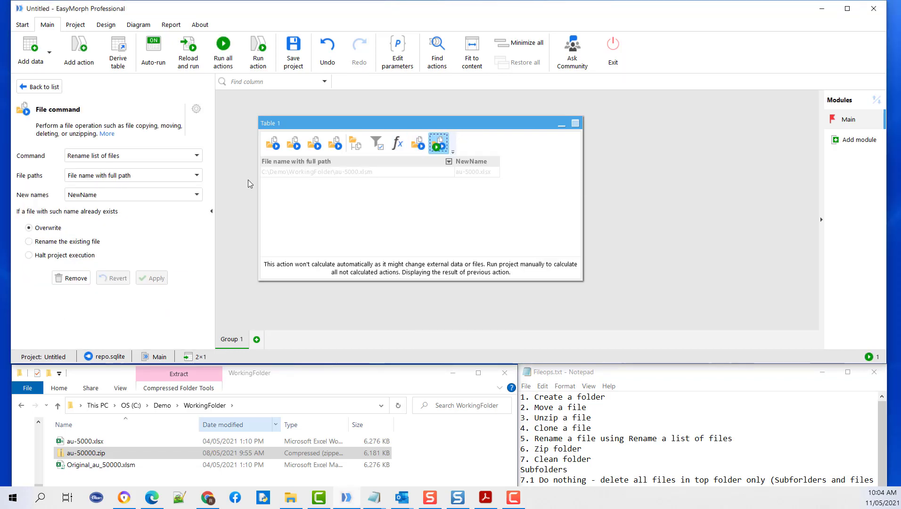
click(139, 160)
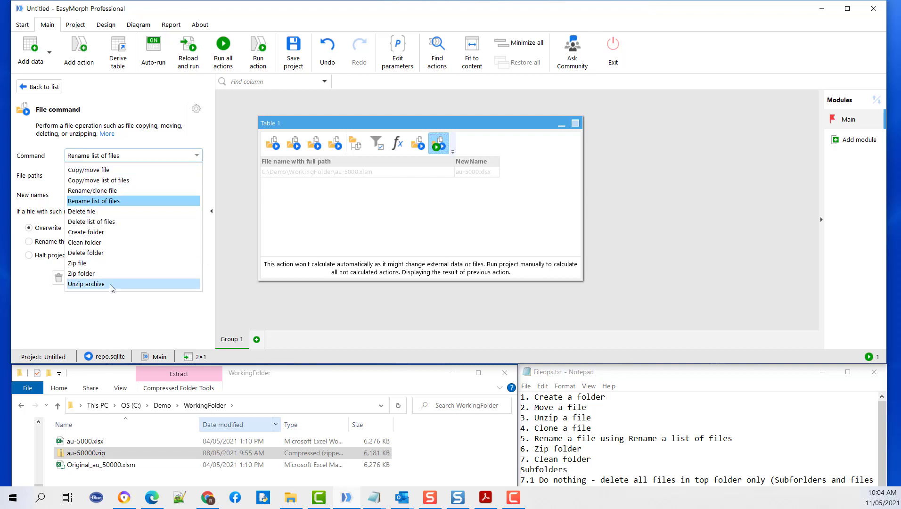
click(102, 274)
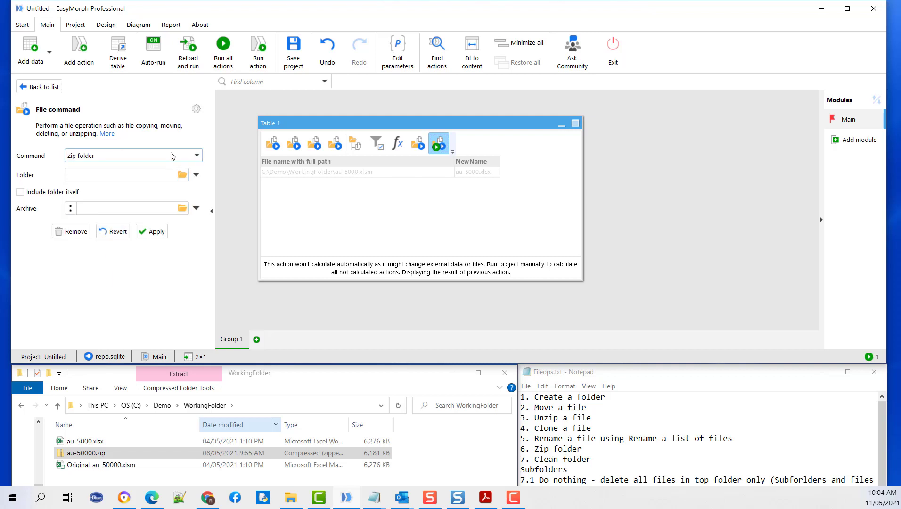
click(181, 175)
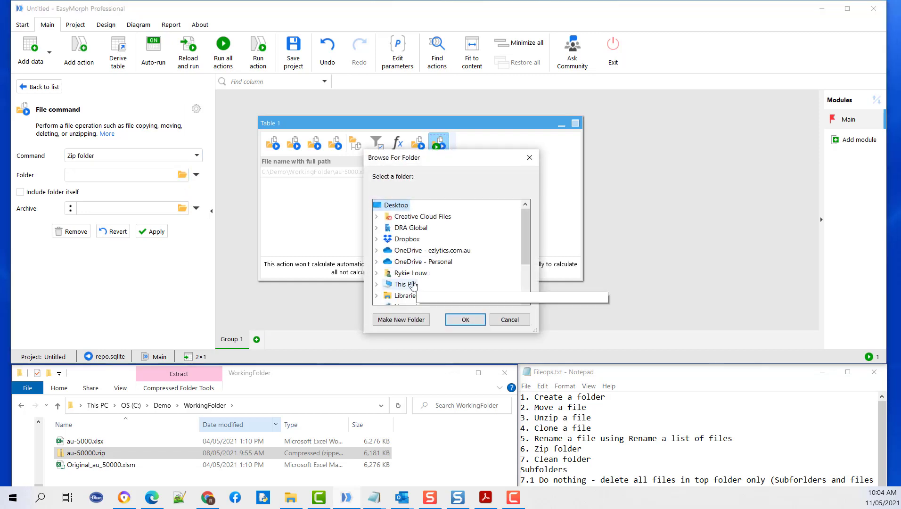
scroll(410, 273, down, 2)
double_click(405, 229)
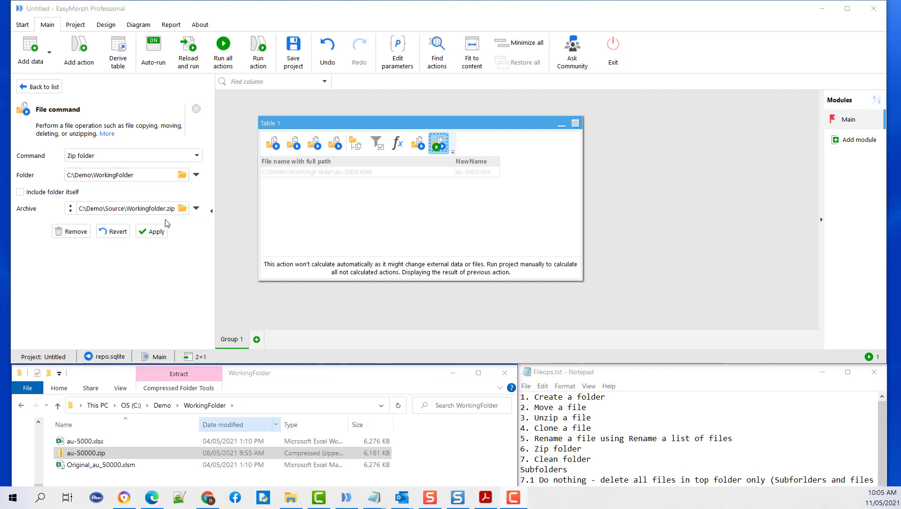
click(155, 232)
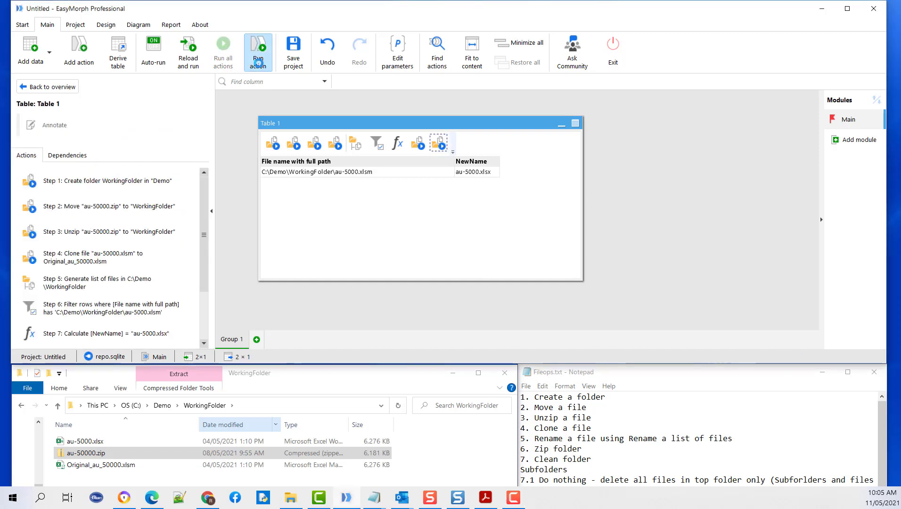
Step: Open C:\Demo\Source in Explorer to check for the new Workingfolder.zip
click(162, 406)
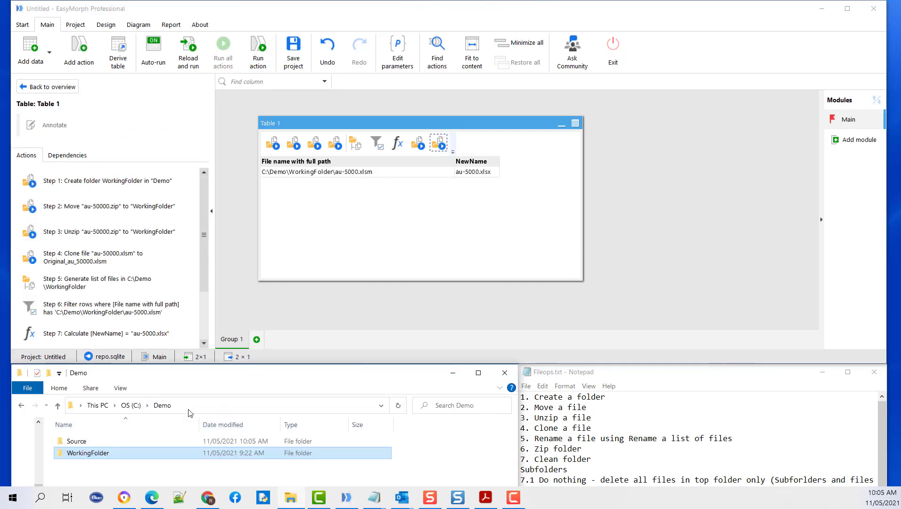
click(91, 440)
double_click(91, 441)
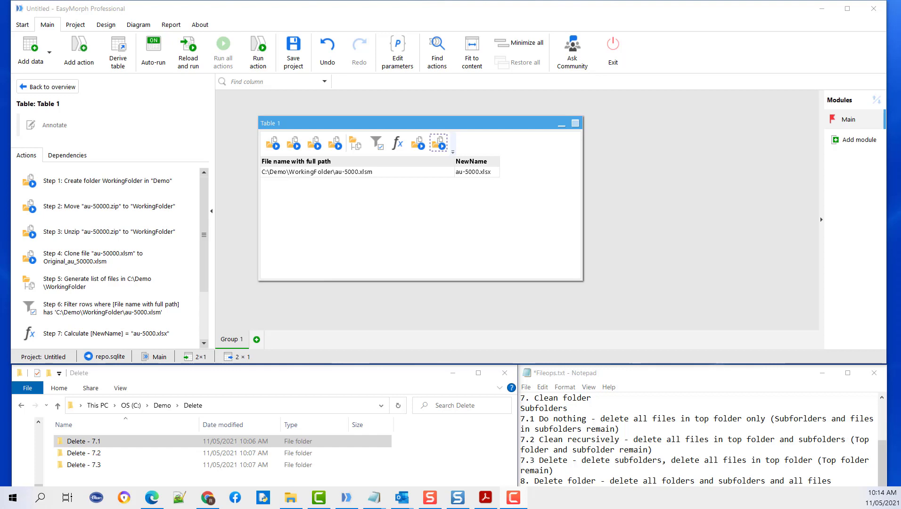
Step: Review the three CleanFile parameters, then paste a copy of the zip step
click(398, 52)
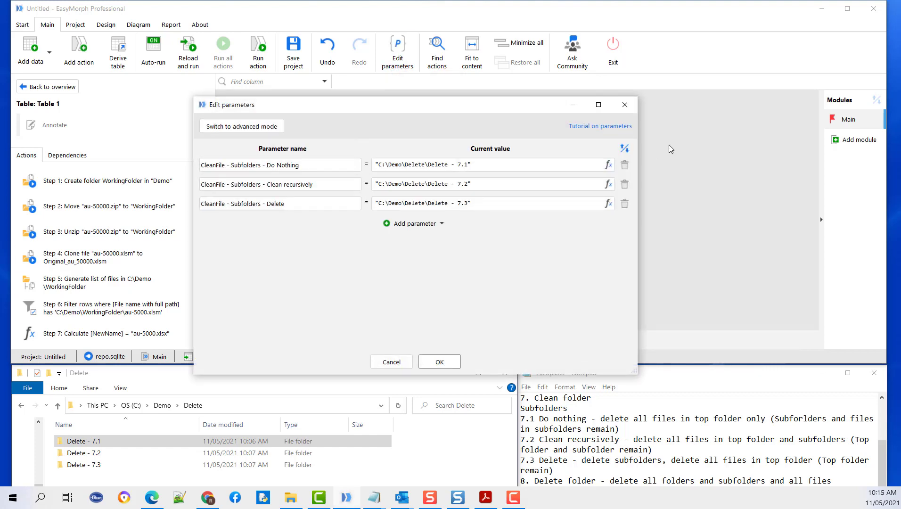
click(439, 362)
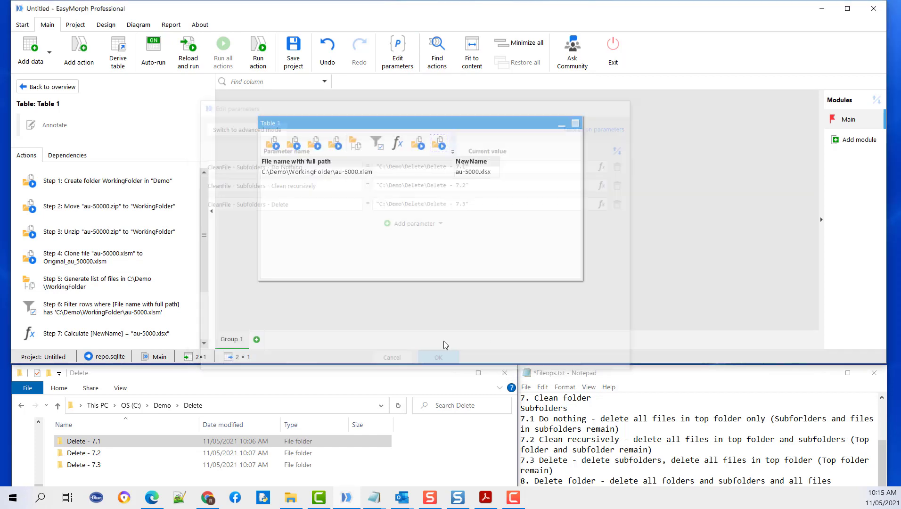
right_click(439, 147)
click(466, 200)
right_click(464, 123)
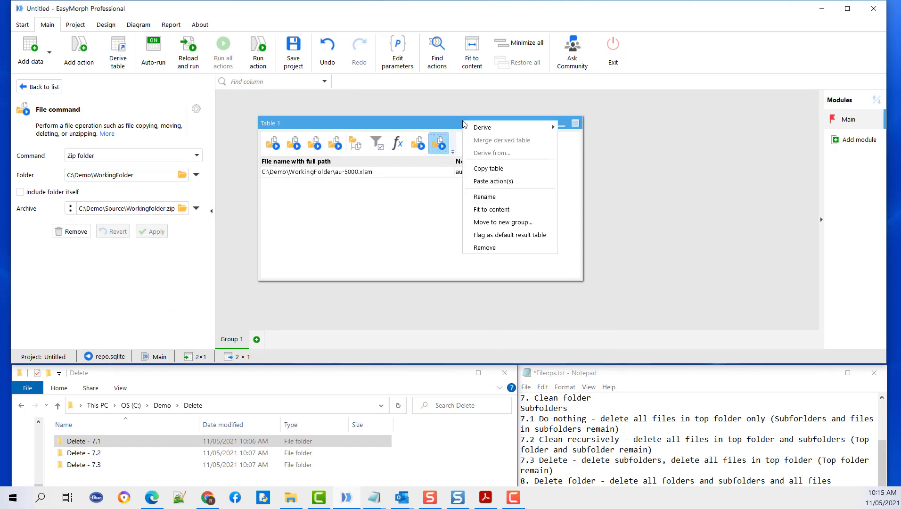
click(486, 183)
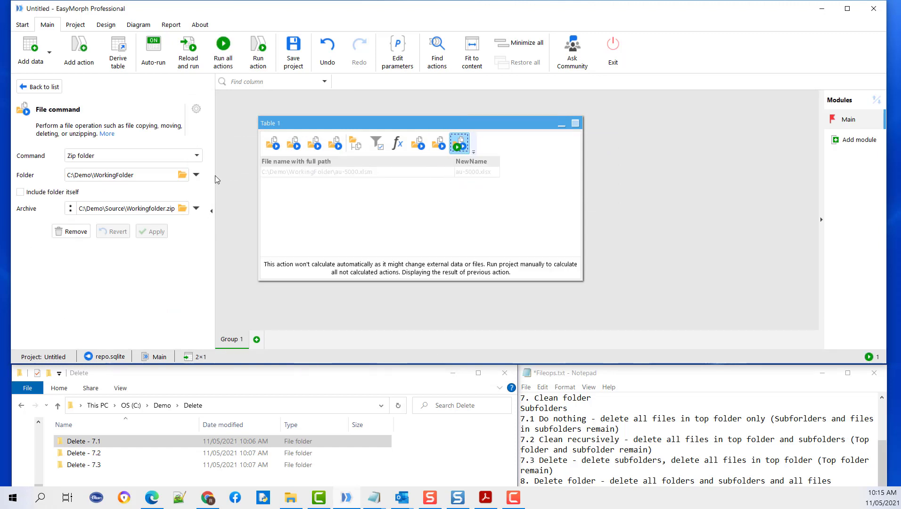
Step: Set the new step to Clean folder using the CleanFile - Subfolders - Do Nothing parameter
click(197, 156)
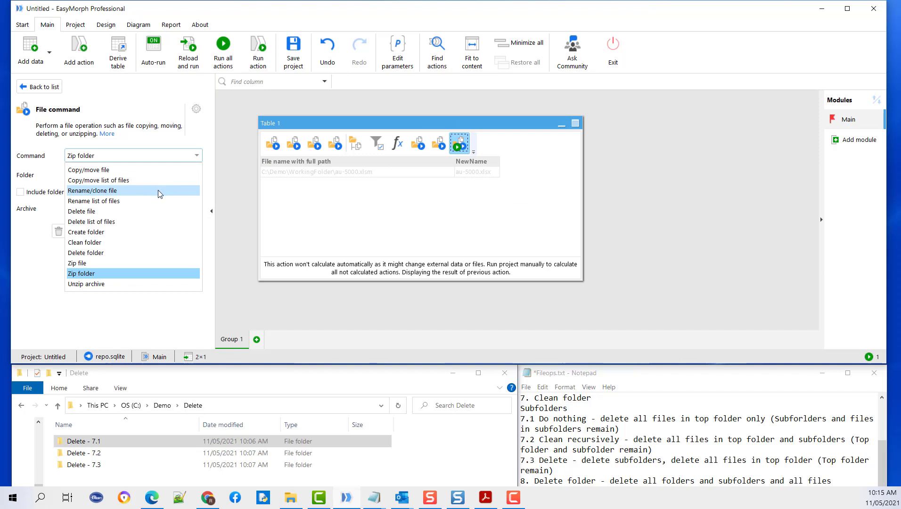
click(110, 244)
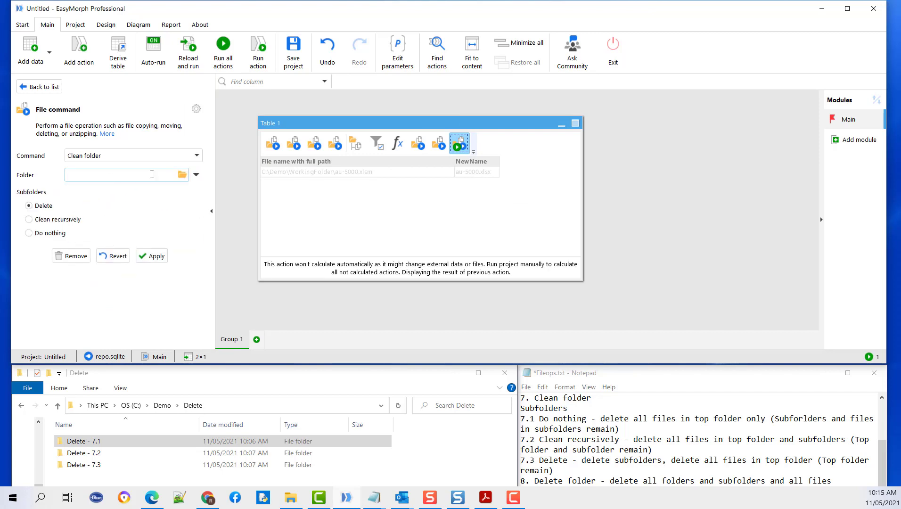
click(196, 175)
click(195, 202)
click(183, 175)
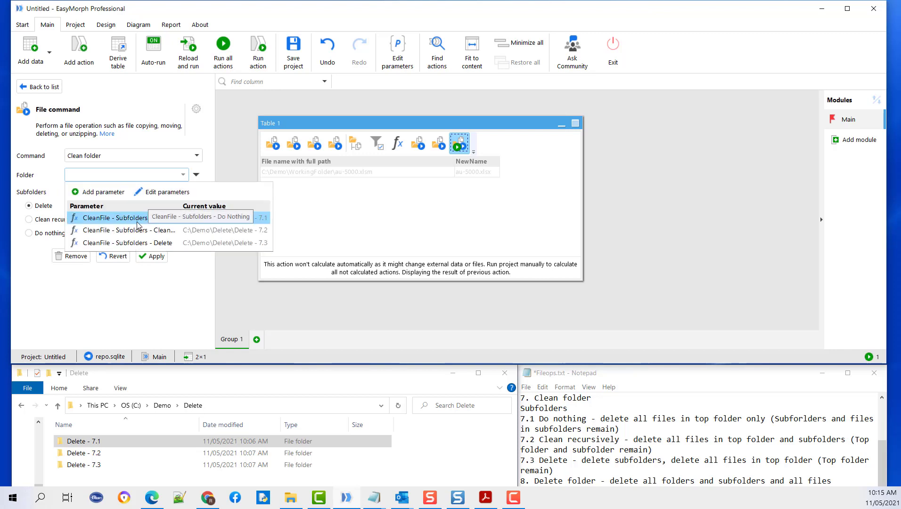
click(113, 218)
Step: Set Subfolders to Do nothing and inspect the Delete - 7.1 folder and its Subfolder1\Subfolder1.1 contents
click(45, 234)
click(80, 444)
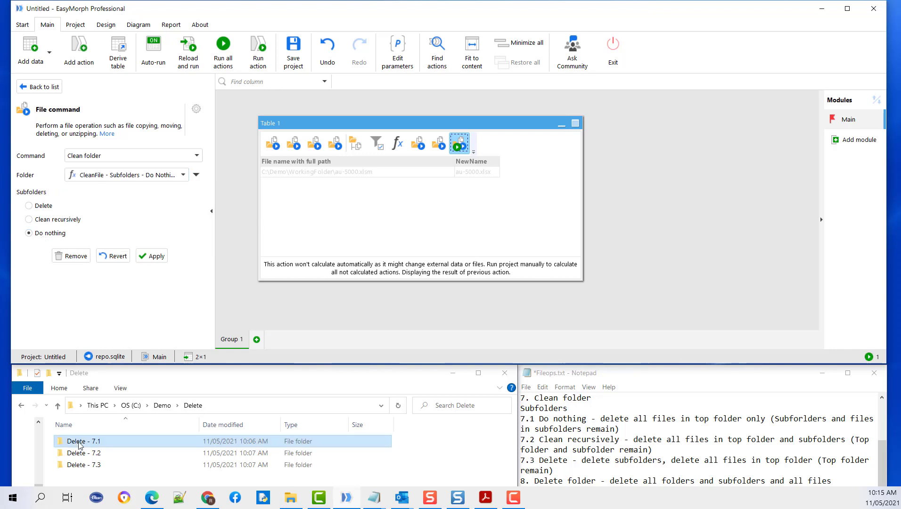
double_click(80, 443)
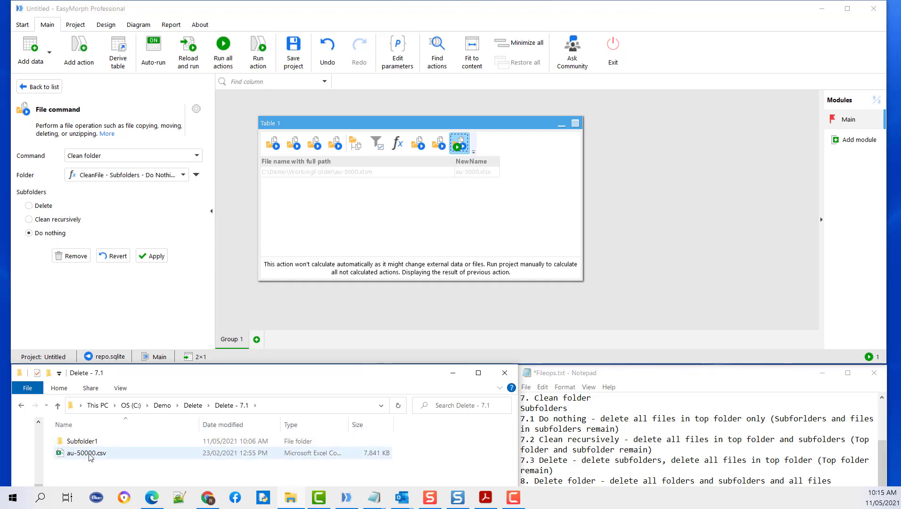
click(74, 445)
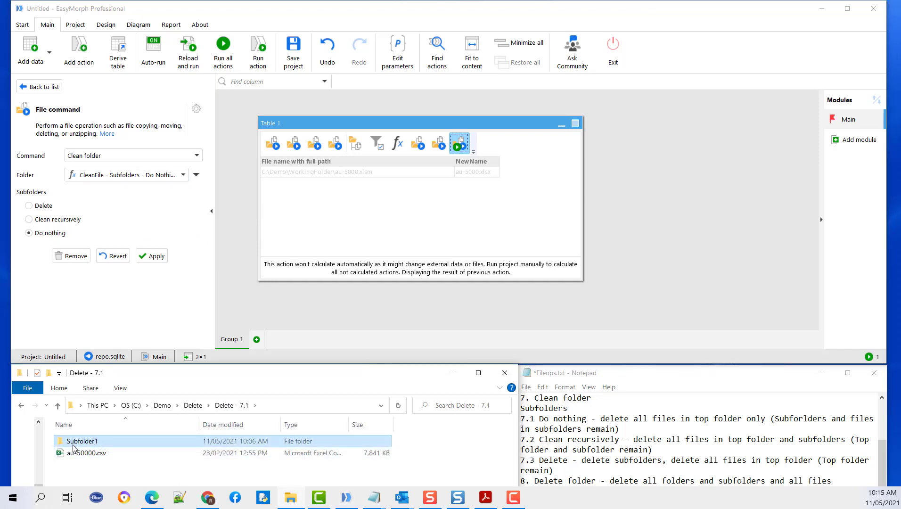
double_click(73, 444)
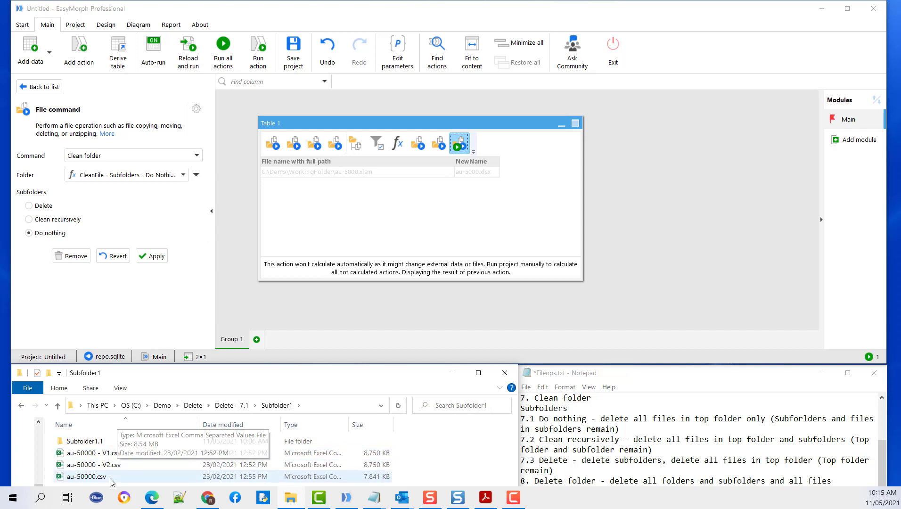
double_click(79, 441)
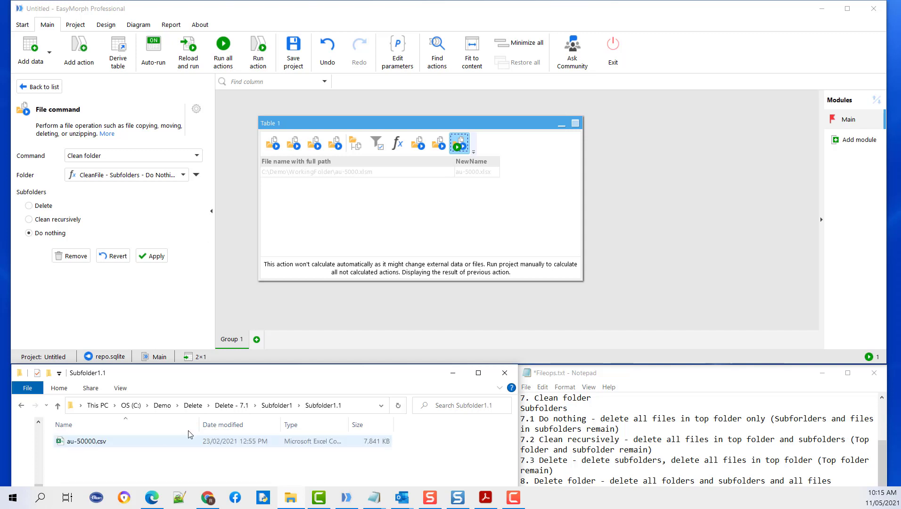
click(230, 405)
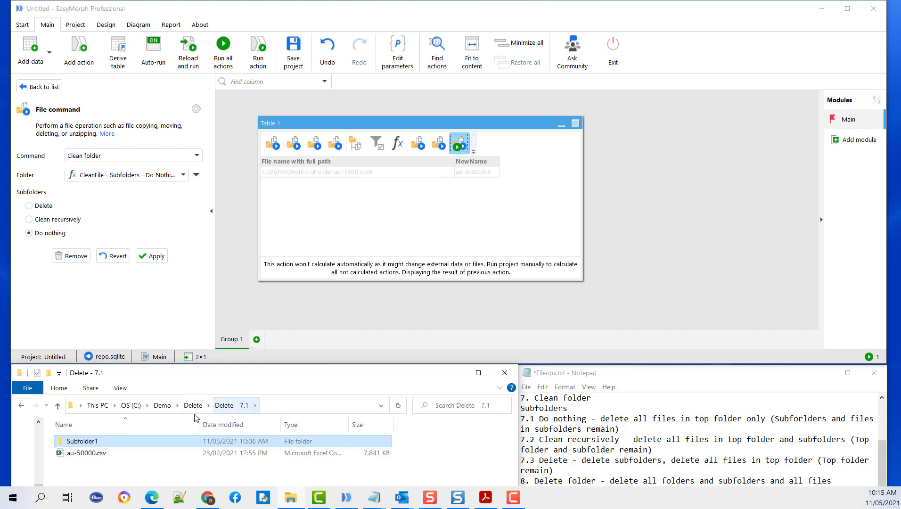
Step: Apply and run the Clean folder action, then confirm the Subfolder1 and Subfolder1.1 files remain
click(157, 256)
click(258, 51)
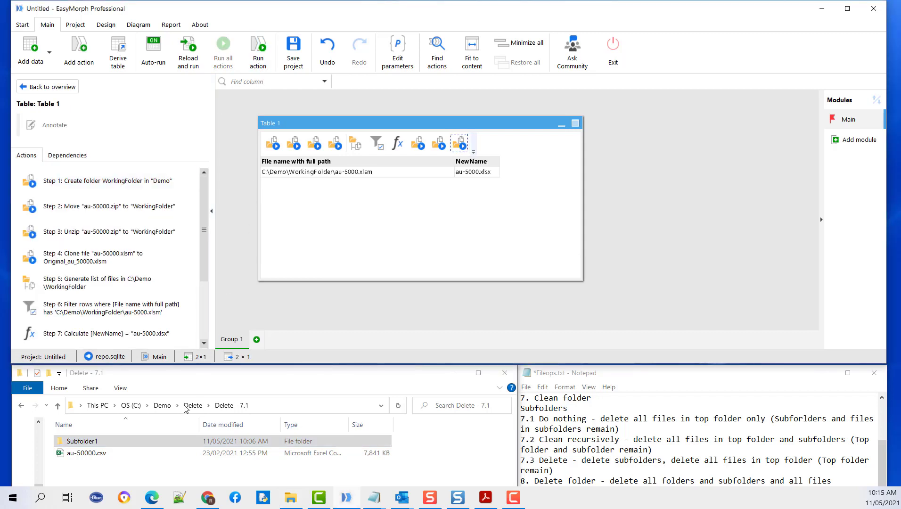
click(90, 445)
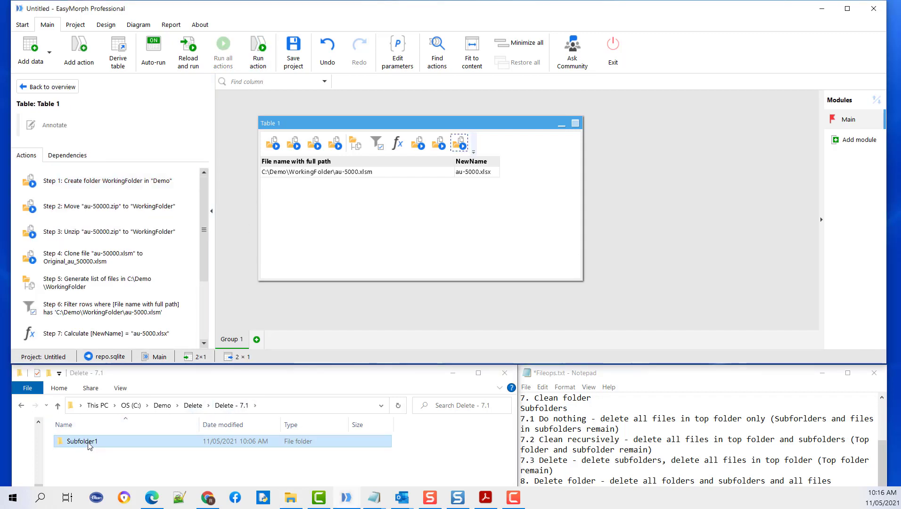
click(92, 445)
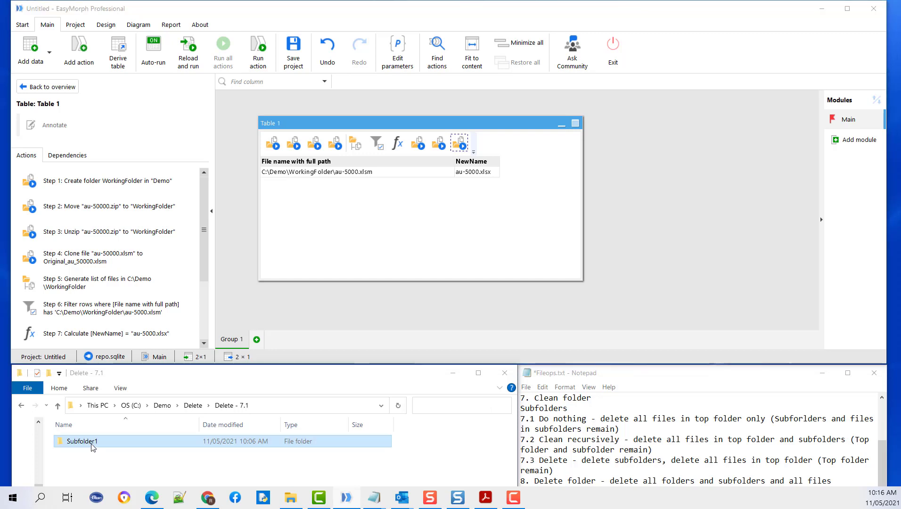
double_click(92, 446)
double_click(96, 442)
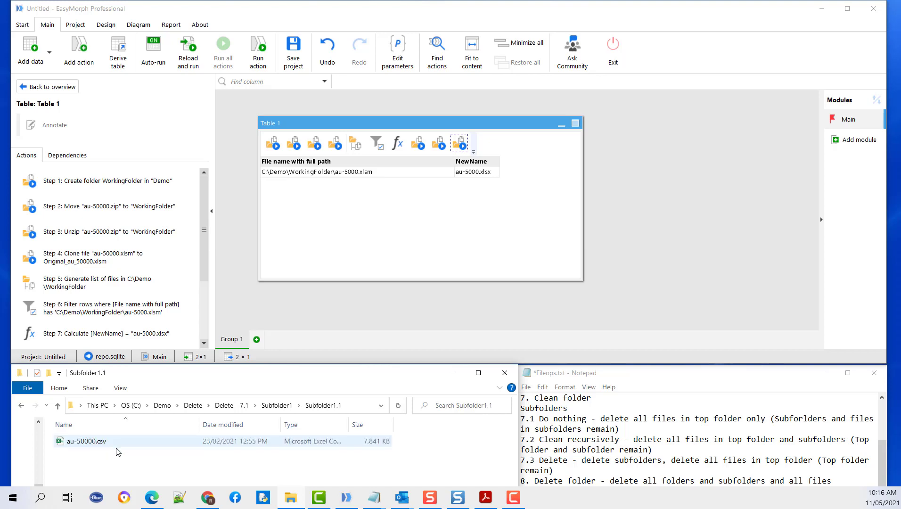
click(272, 405)
click(193, 405)
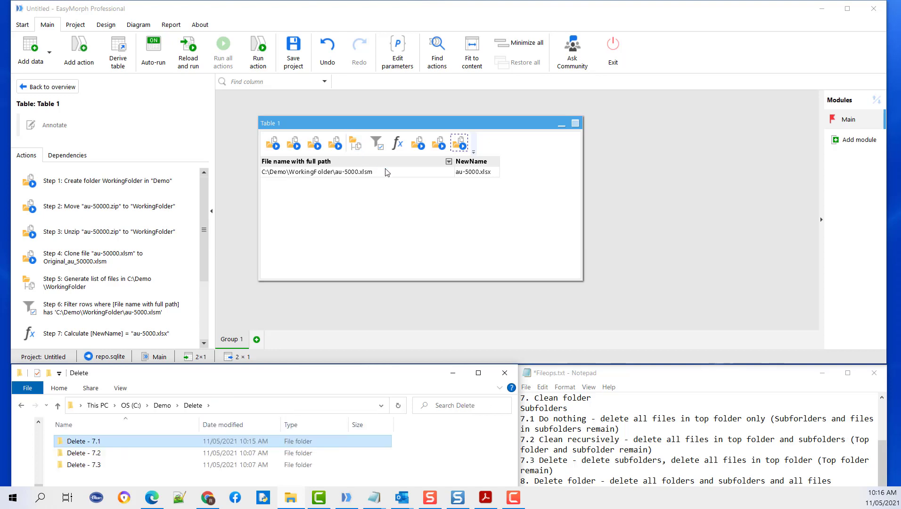
Step: Copy the Clean folder action and paste it as a new step on Table 1
right_click(458, 143)
click(492, 189)
click(479, 123)
right_click(479, 123)
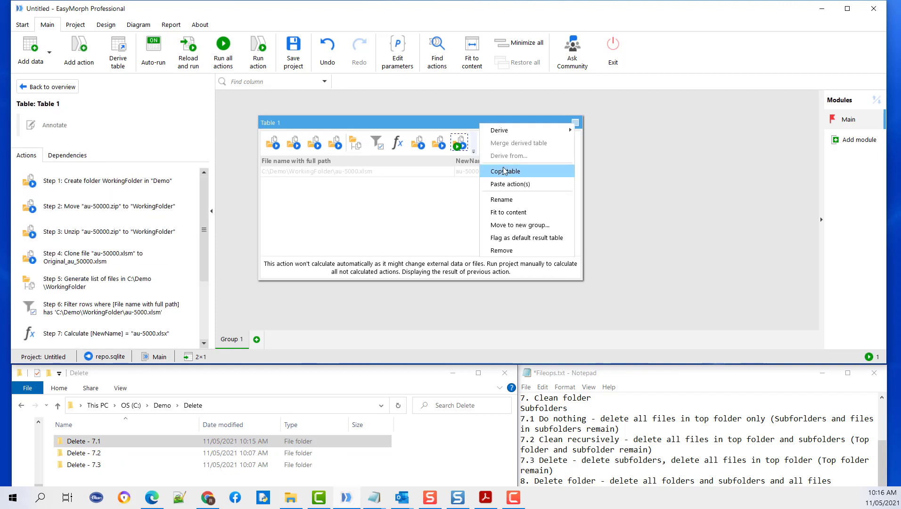
click(509, 185)
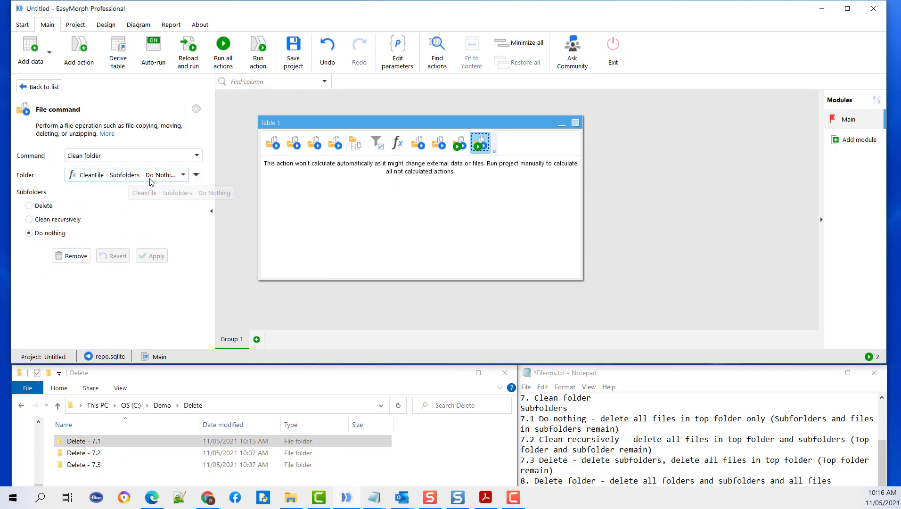
Step: Point it at the CleanFile - Subfolders - Clean recursively parameter with Clean recursively, then apply and run
click(183, 176)
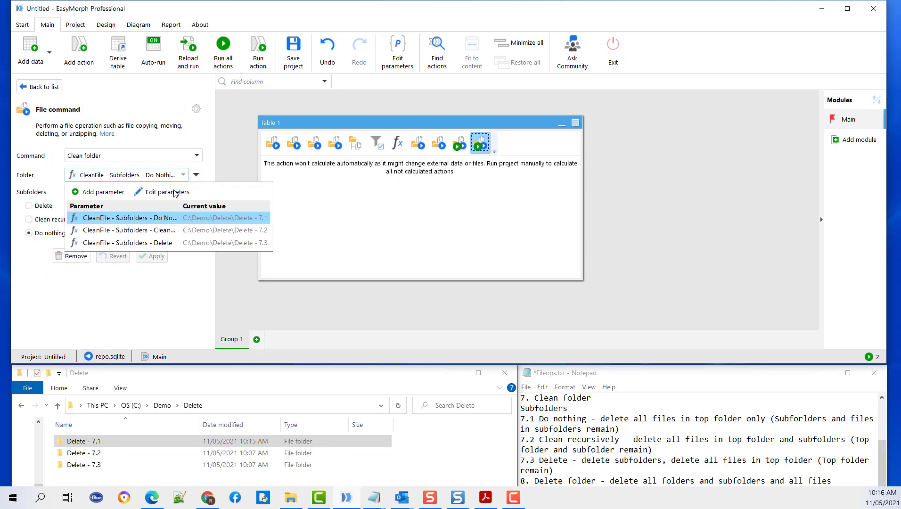
click(144, 235)
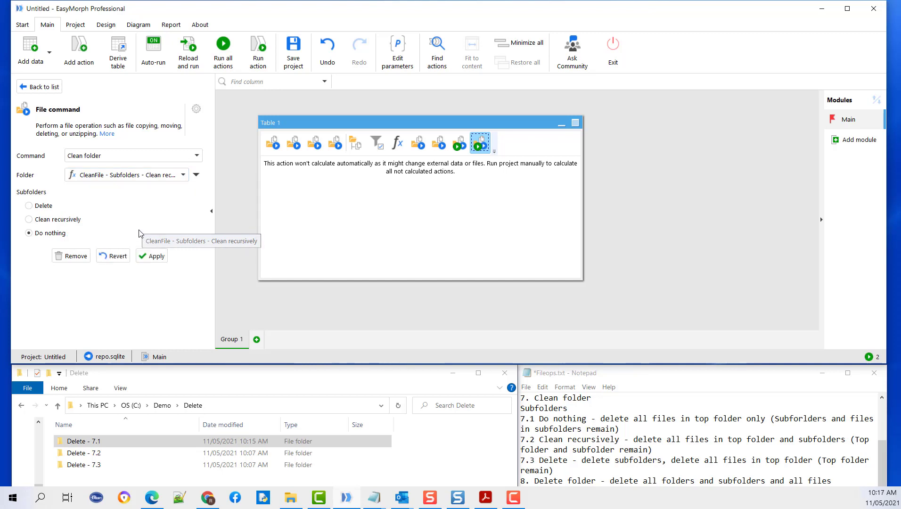
click(28, 219)
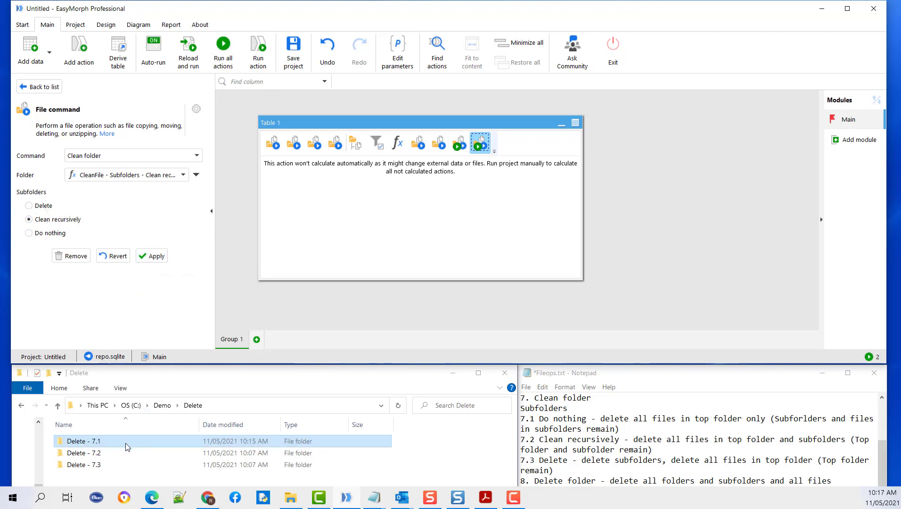
double_click(94, 454)
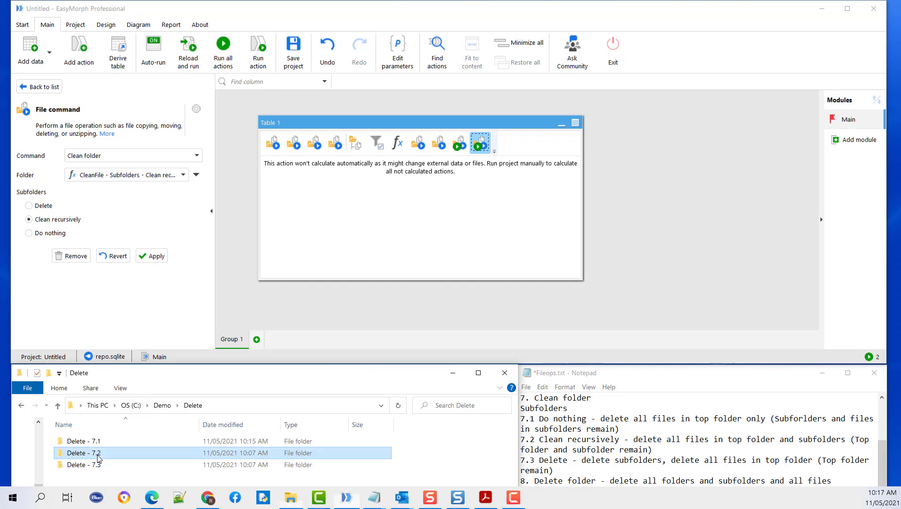
click(152, 256)
click(261, 62)
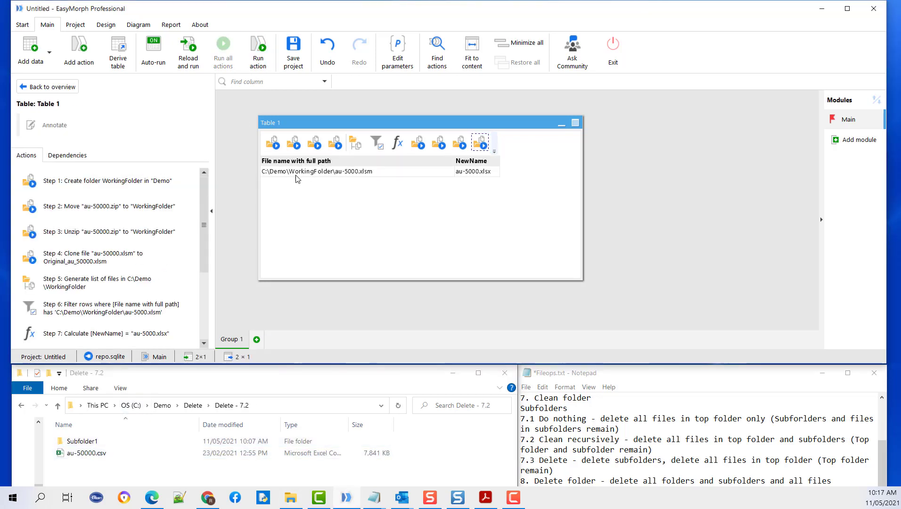
Step: Verify Delete - 7.2 and its subfolders are emptied, then look inside Delete - 7.3
click(85, 443)
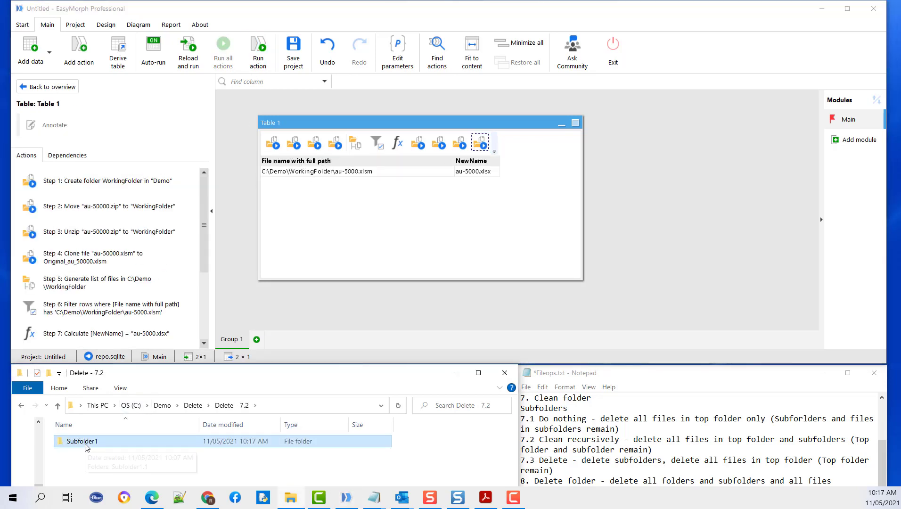
double_click(82, 441)
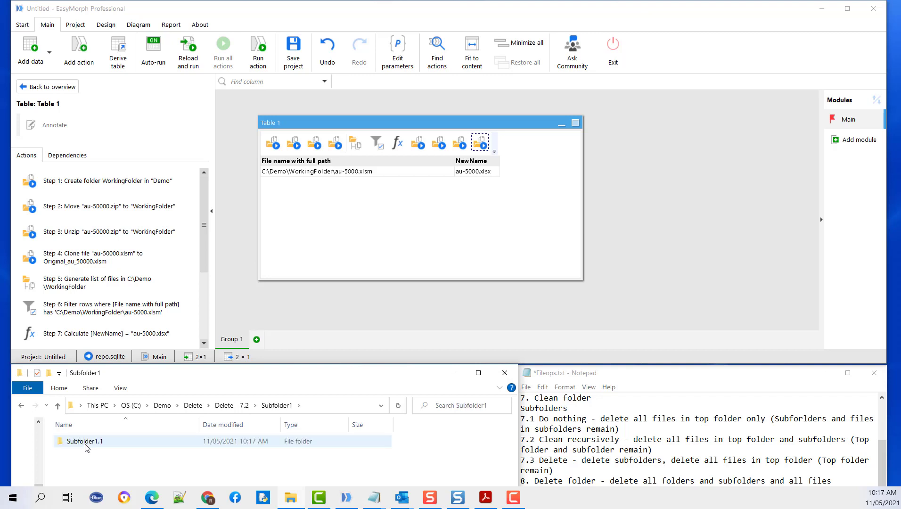
double_click(85, 442)
click(226, 405)
click(193, 405)
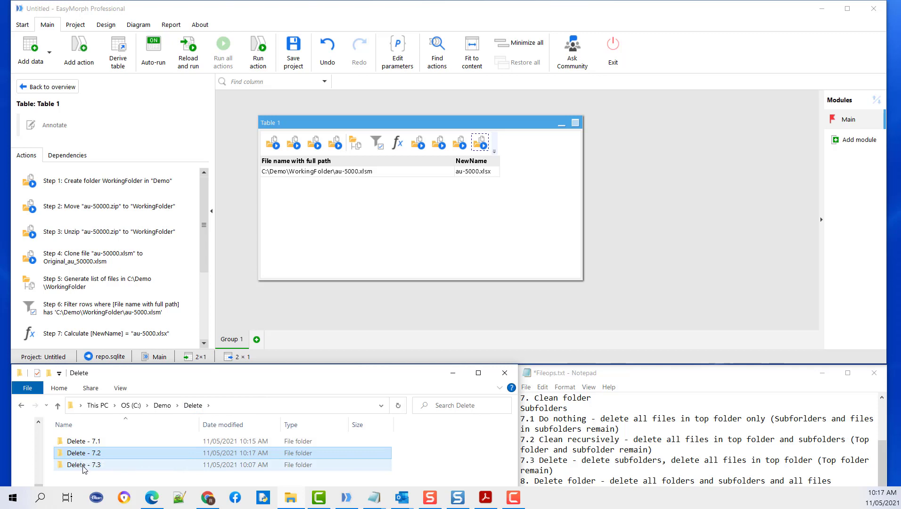
double_click(82, 465)
click(481, 143)
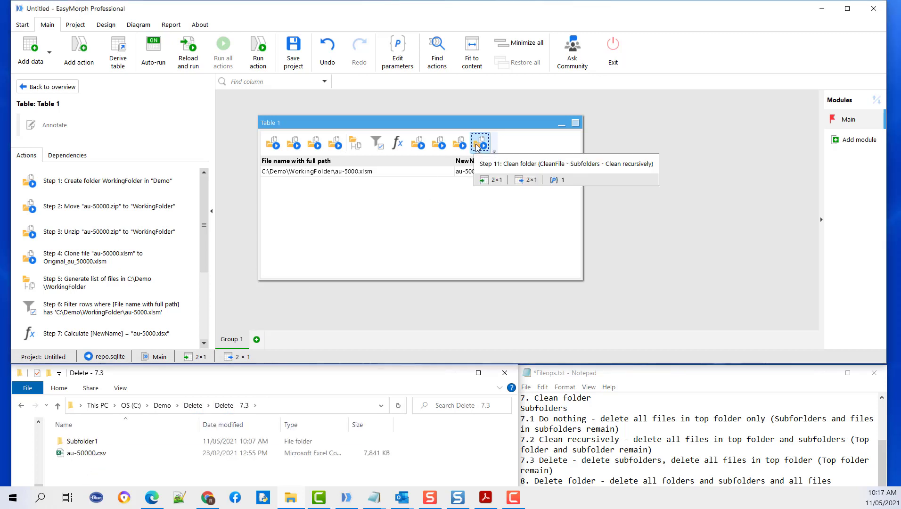
Step: Duplicate the last action, use the CleanFile - Subfolders - Delete parameter with subfolders set to Delete, and run it
right_click(480, 143)
click(502, 189)
right_click(502, 119)
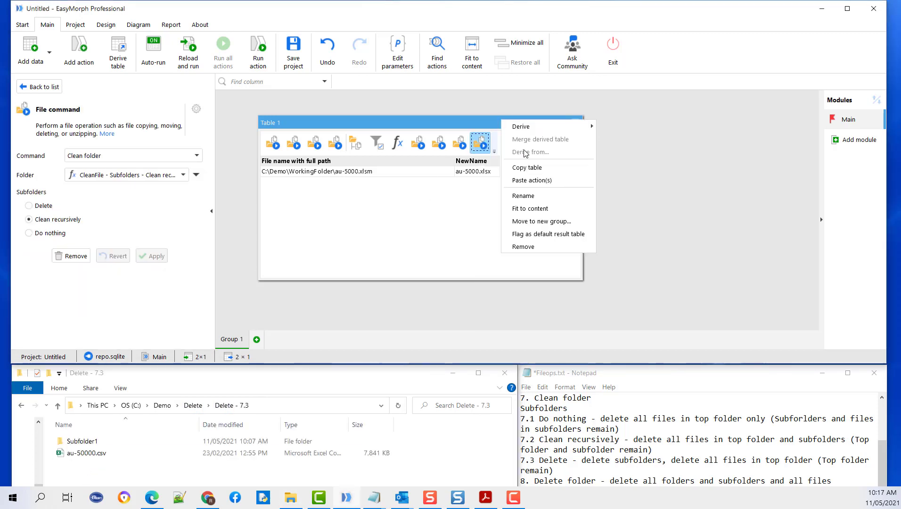
click(523, 179)
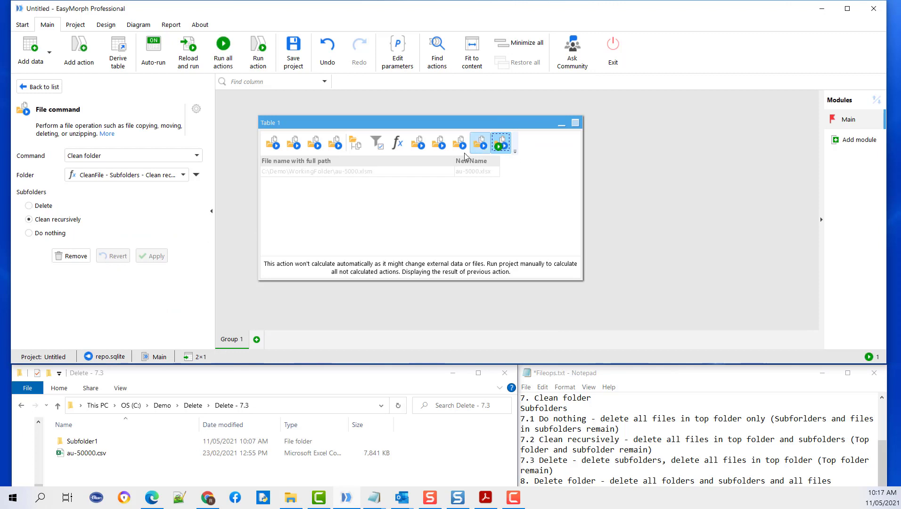
click(183, 175)
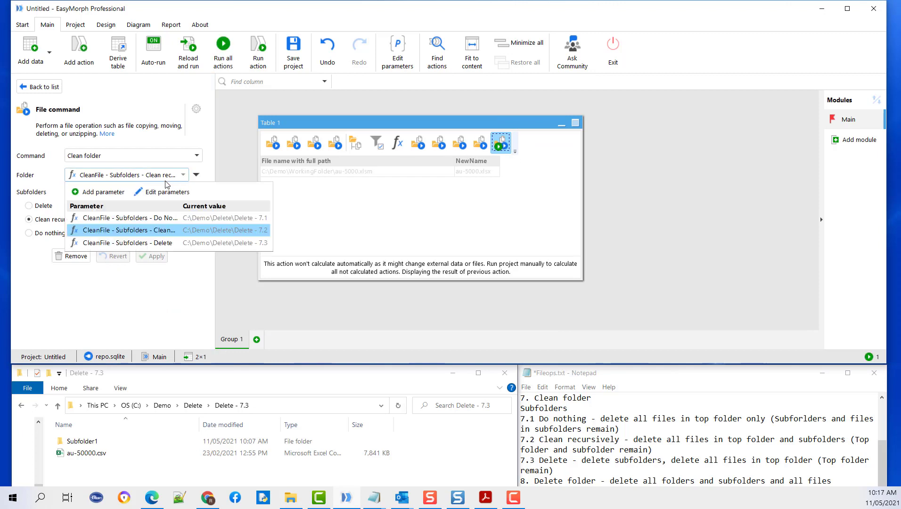
click(114, 243)
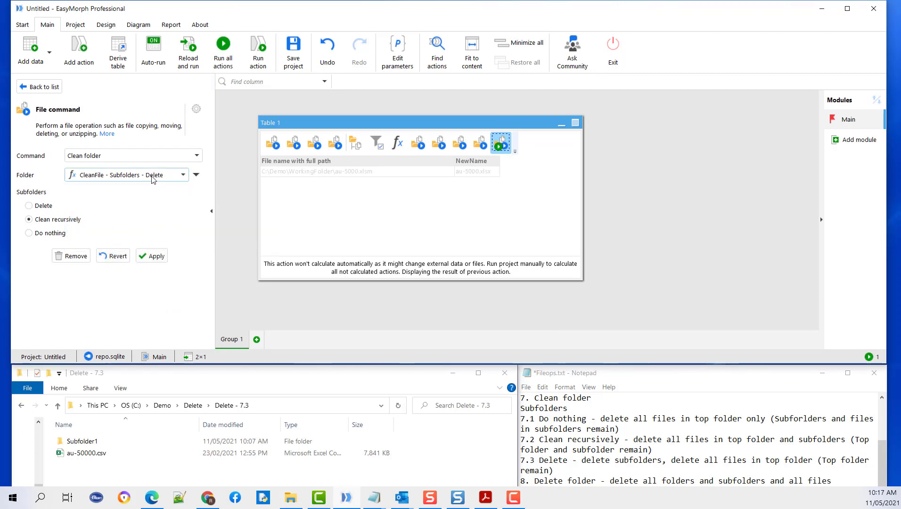
click(40, 206)
click(160, 256)
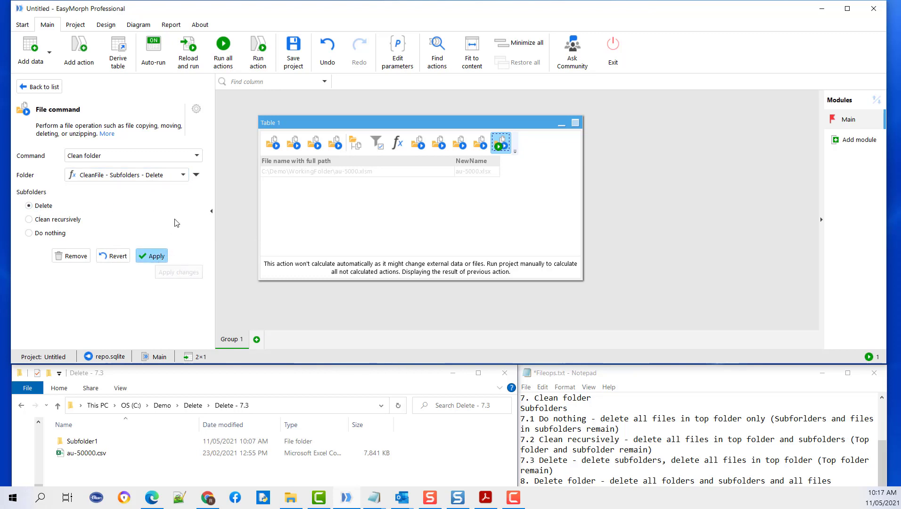
click(258, 52)
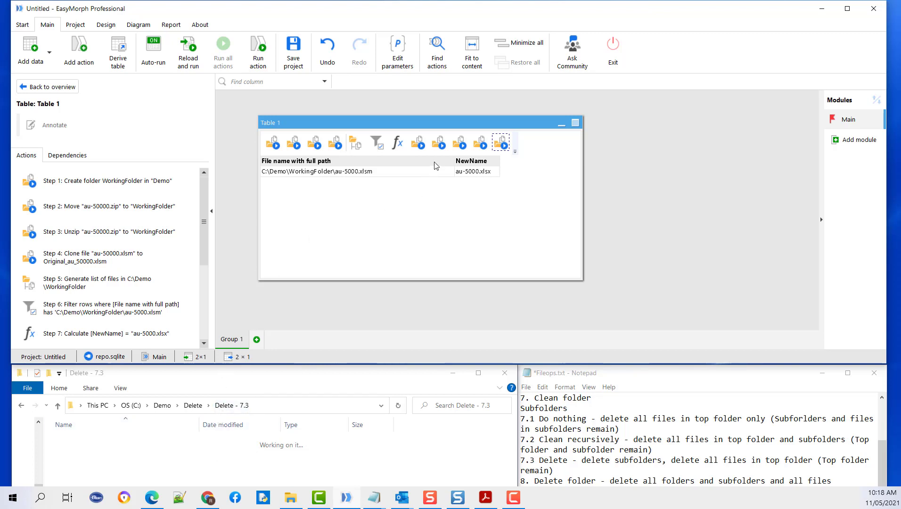
Step: Copy this Clean folder step and paste it as another new step
right_click(502, 144)
click(525, 200)
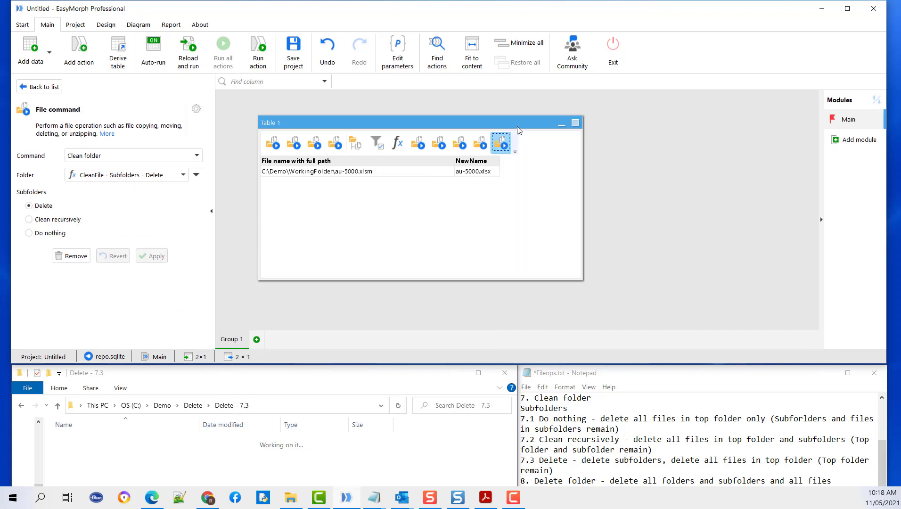
right_click(520, 120)
click(547, 190)
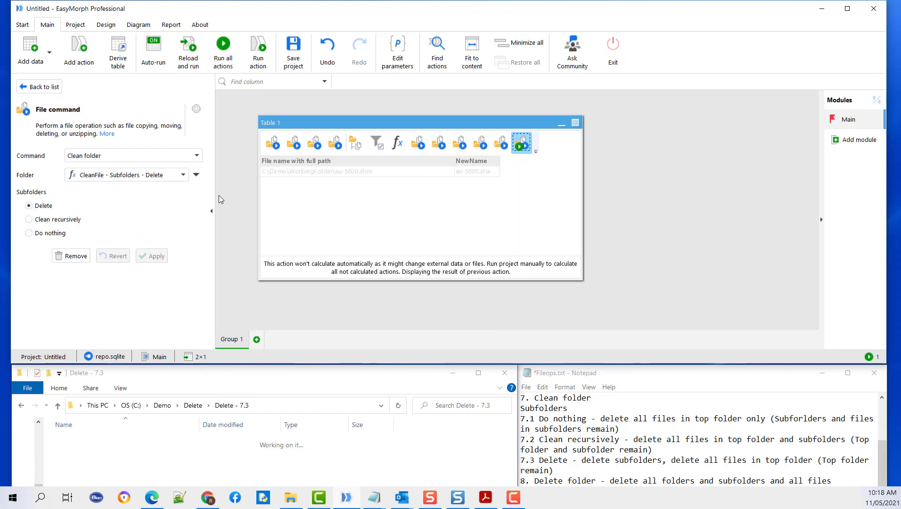
click(179, 156)
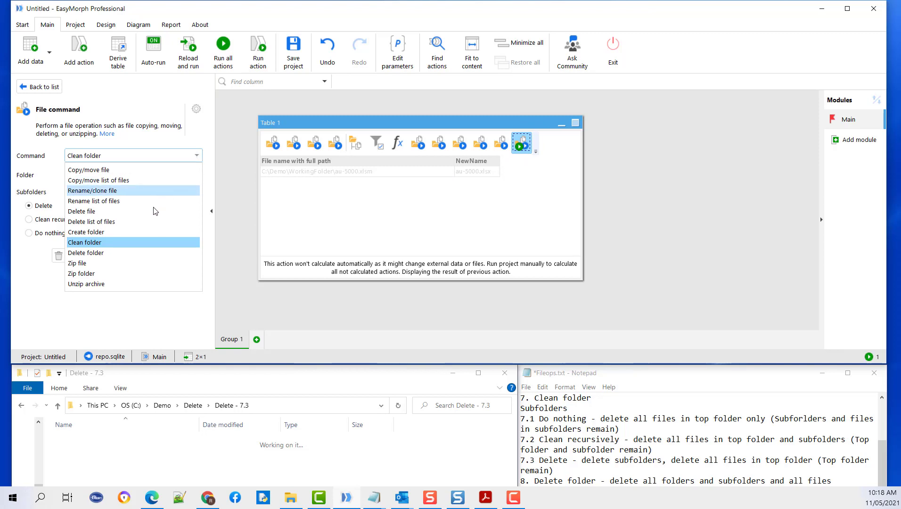
Step: Turn it into a Delete folder action on the CleanFile - Subfolders - Do Nothing parameter, skipping missing folders, and run it
click(120, 253)
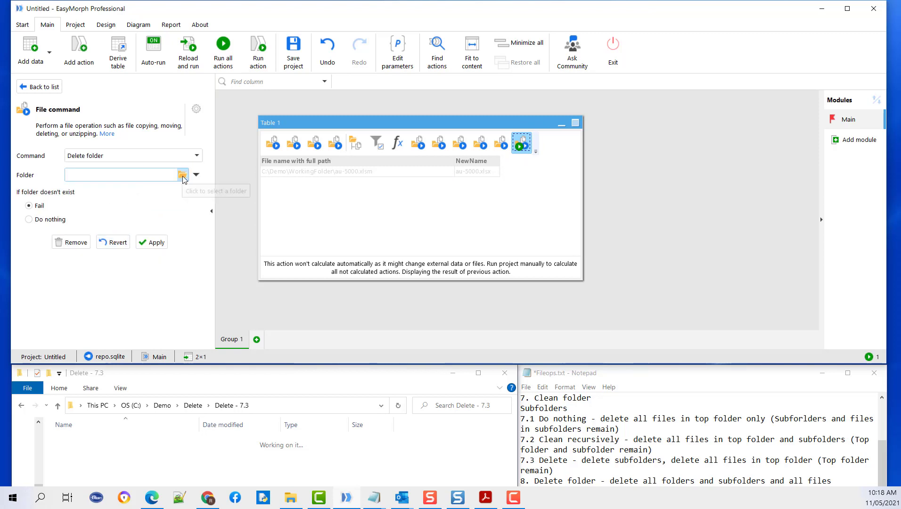
click(196, 175)
click(208, 203)
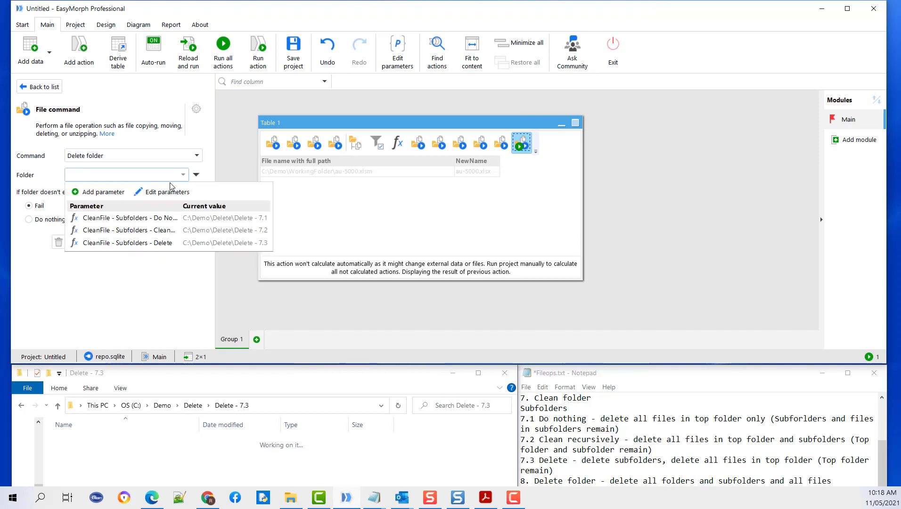
click(147, 219)
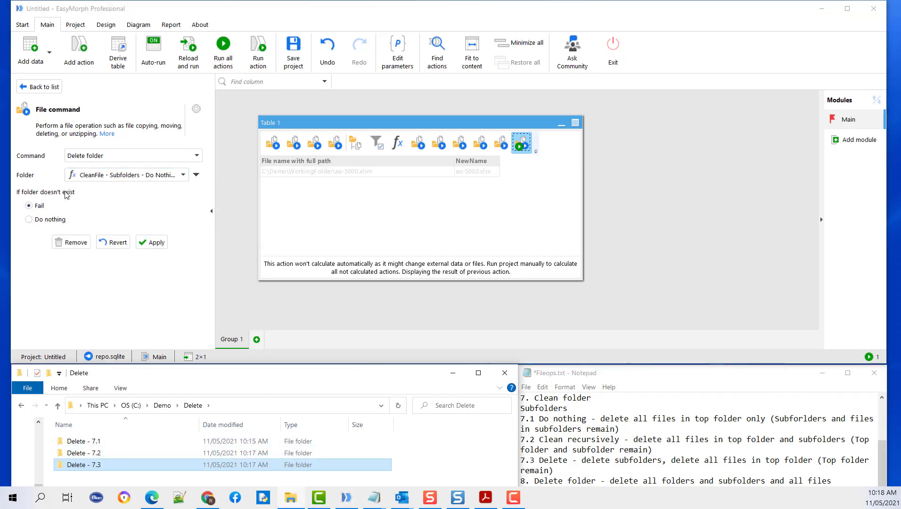
click(49, 219)
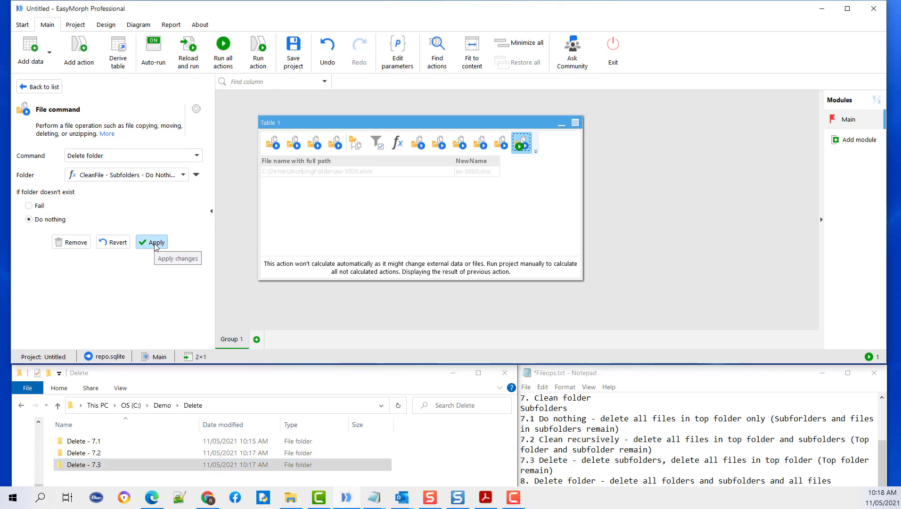
click(155, 242)
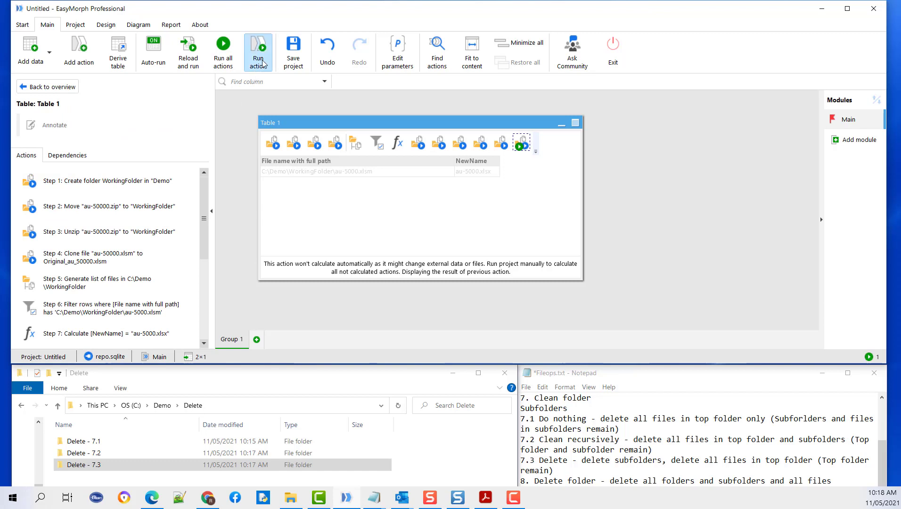
click(258, 54)
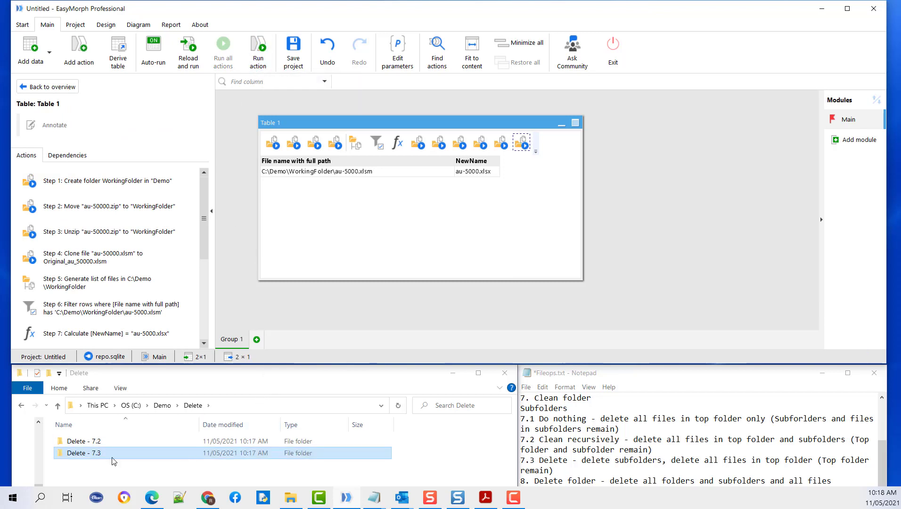